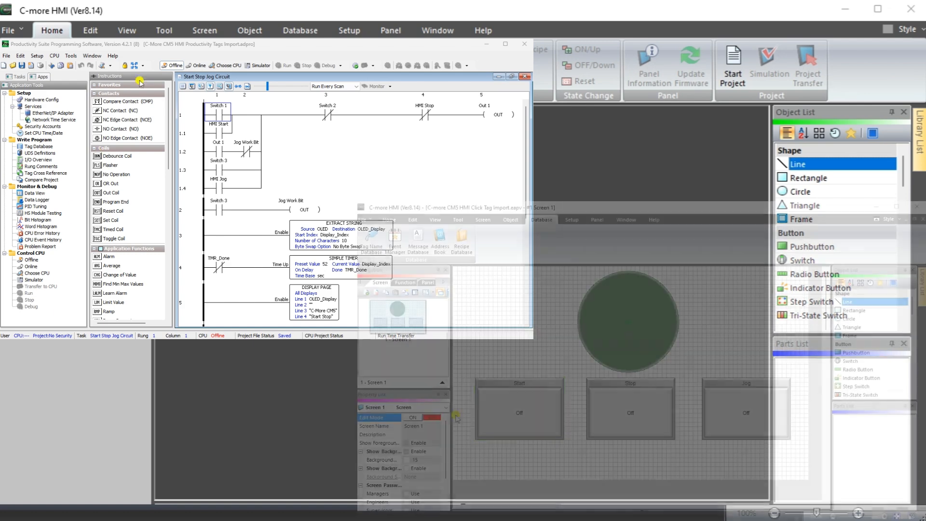
# Choose exporttags_basic.csv from the Productivity Tags folder in Downloads as the tag import file for the HMI project.
pyautogui.click(362, 219)
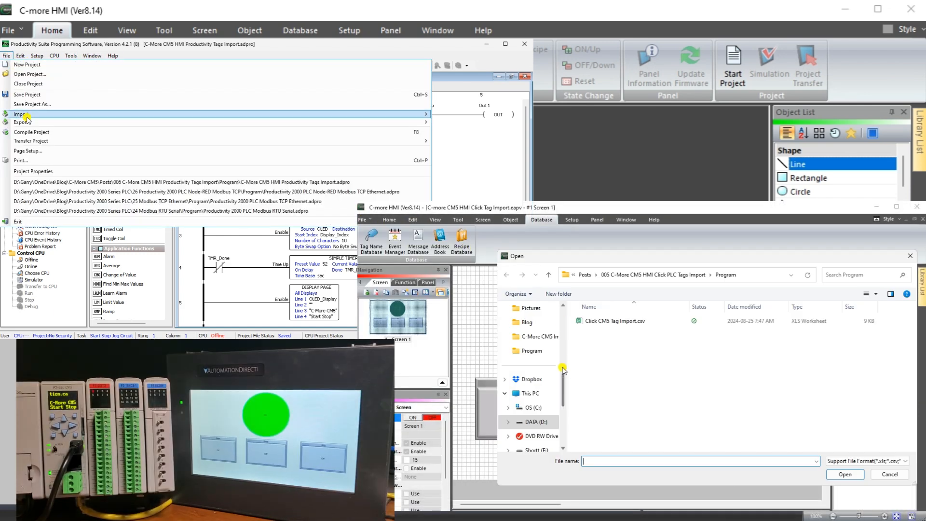
pyautogui.moveTo(87, 122)
pyautogui.moveTo(562, 369); pyautogui.dragTo(563, 344)
pyautogui.click(535, 351)
pyautogui.doubleClick(599, 343)
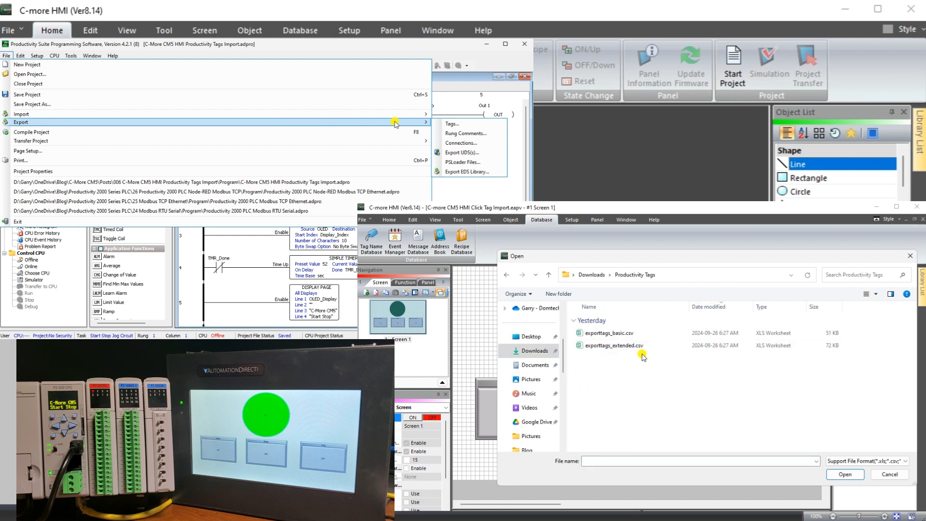
pyautogui.click(610, 332)
pyautogui.click(452, 124)
pyautogui.click(845, 474)
# Export the PLC project's tag database and set the HMI import to Productivity Series format with device DEV001.
pyautogui.click(635, 353)
pyautogui.click(266, 211)
pyautogui.click(598, 366)
pyautogui.click(591, 391)
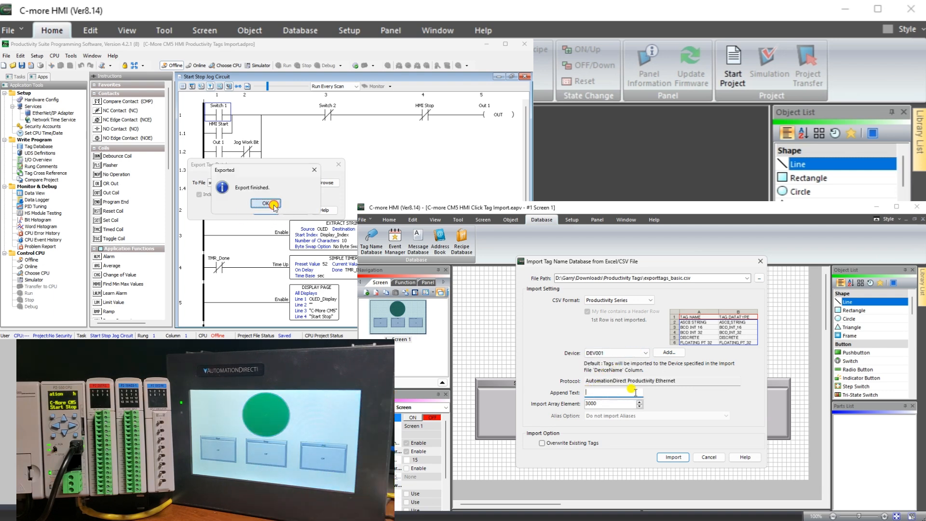
pyautogui.click(280, 204)
pyautogui.click(620, 404)
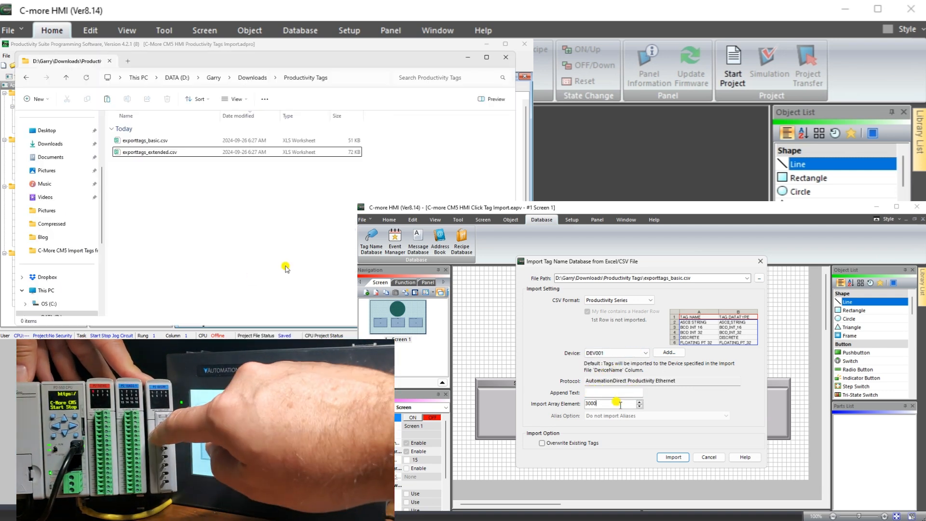
pyautogui.click(147, 140)
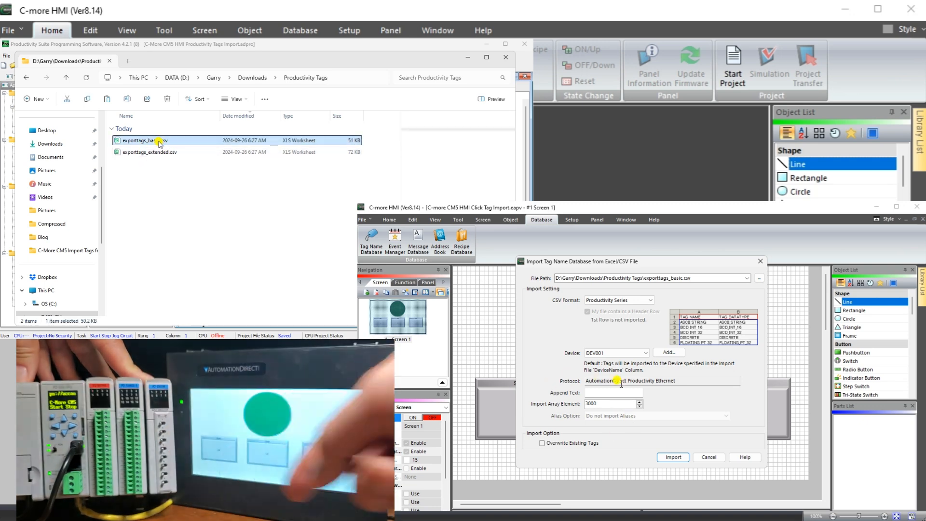
pyautogui.click(505, 58)
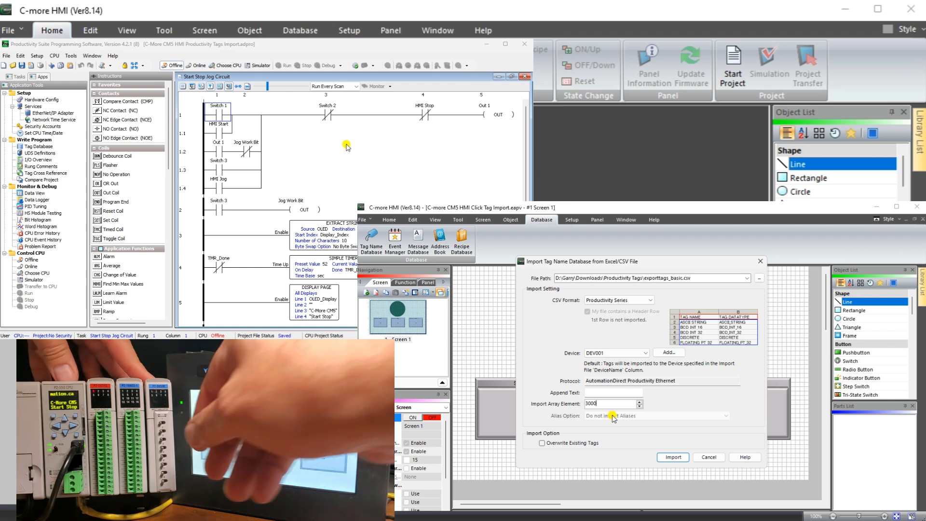
# Import the tags with Overwrite Existing Tags enabled and show the P2-550 CPU module's Ethernet port settings.
pyautogui.click(37, 55)
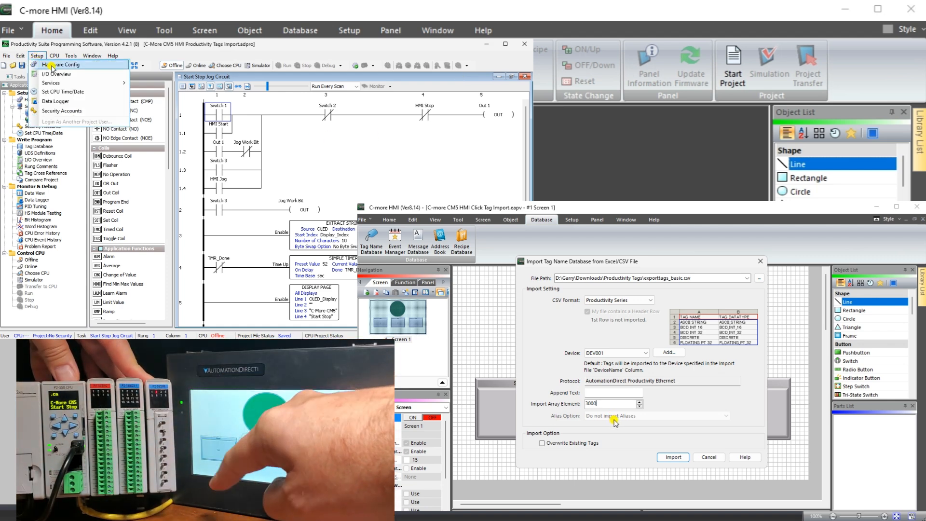
pyautogui.click(547, 443)
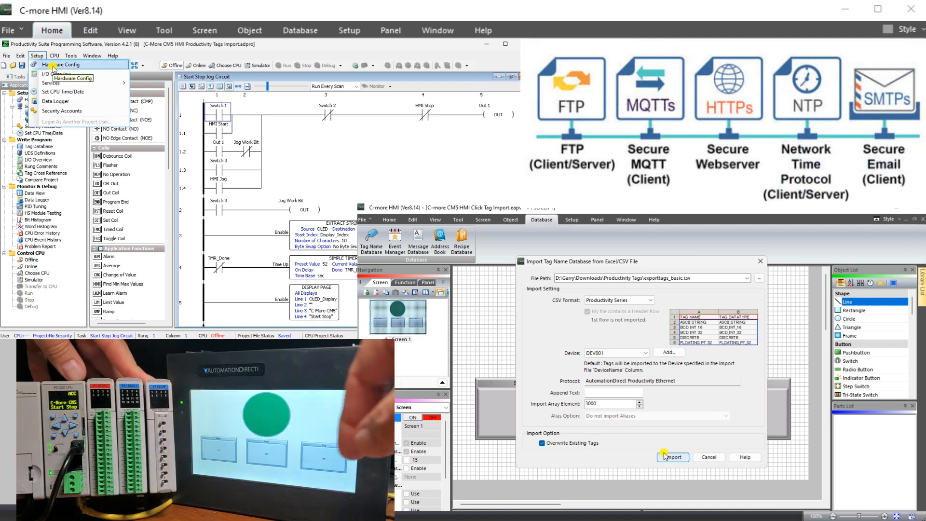
pyautogui.click(54, 65)
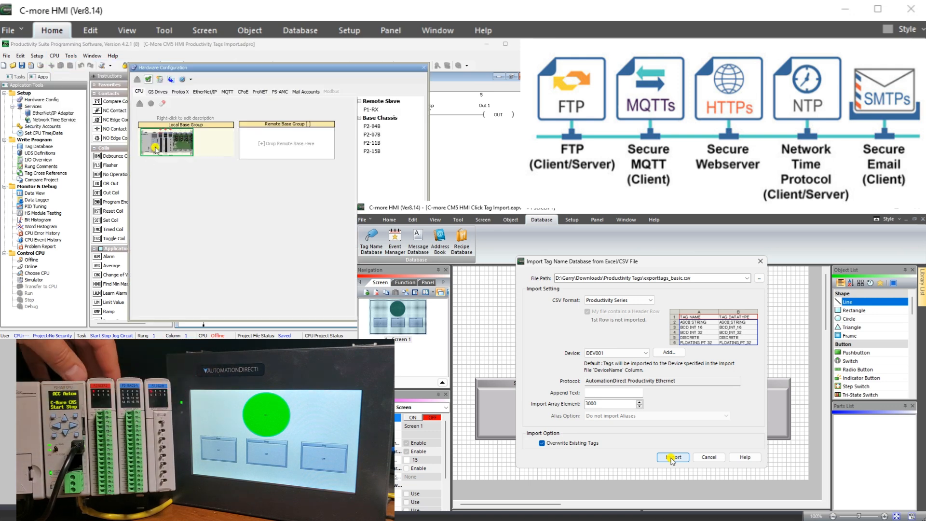
pyautogui.doubleClick(170, 142)
pyautogui.click(671, 460)
pyautogui.doubleClick(192, 181)
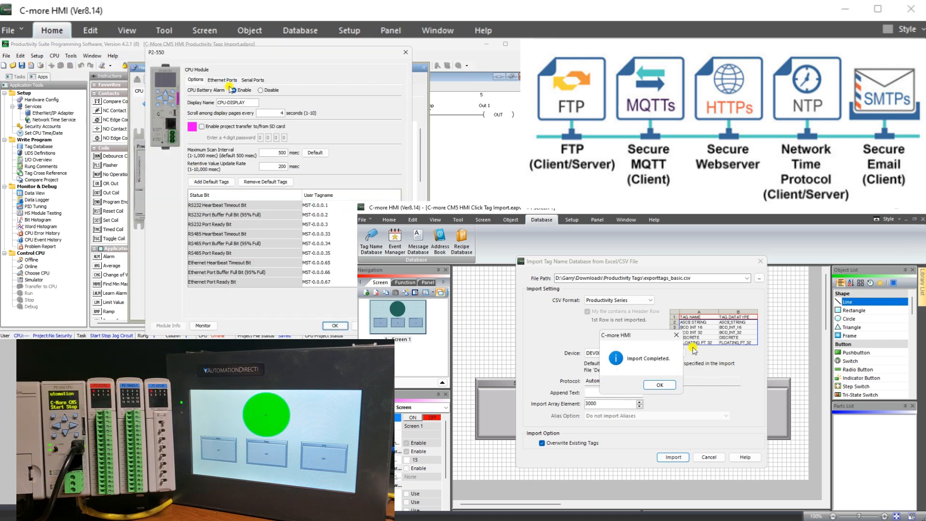
pyautogui.click(660, 385)
pyautogui.click(216, 80)
# Save the HMI project, and save it again under the name C-more CM5 HMI Productivity Tag Import.eapv.
pyautogui.click(364, 220)
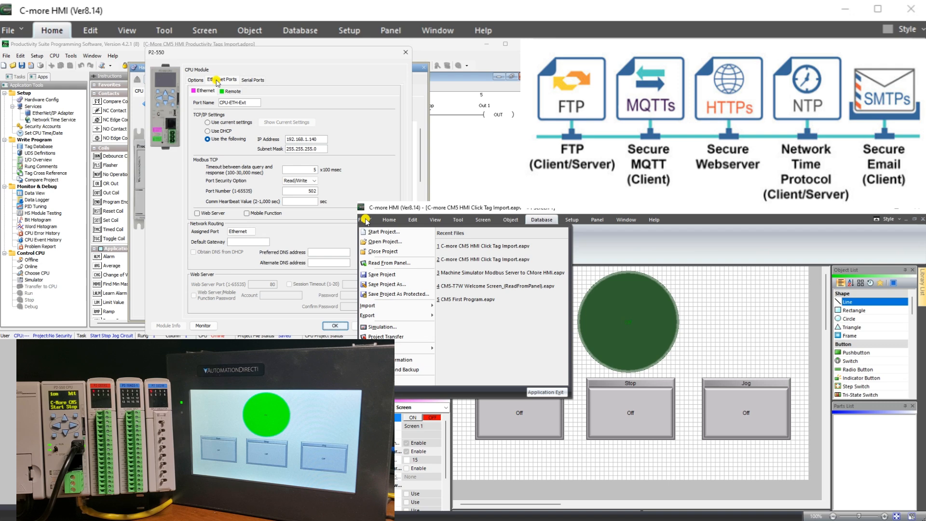
pyautogui.click(382, 275)
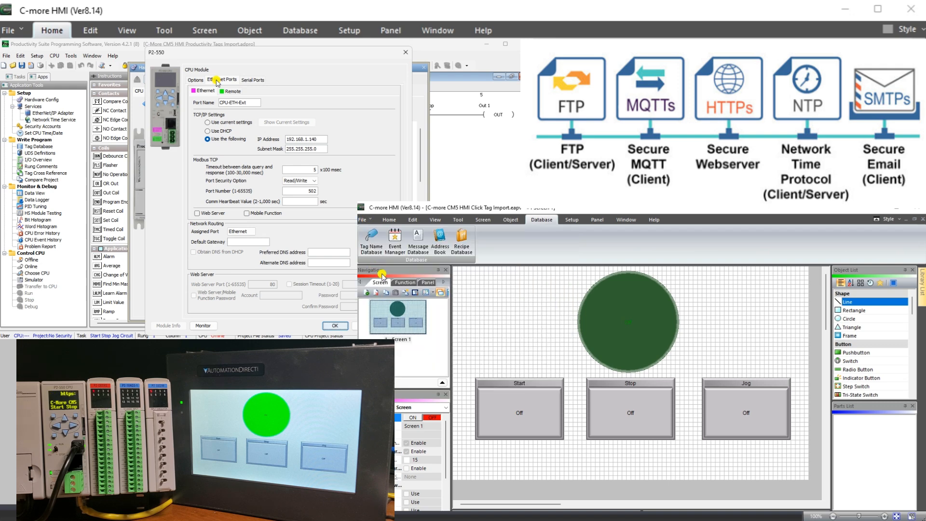
pyautogui.click(365, 220)
pyautogui.click(379, 285)
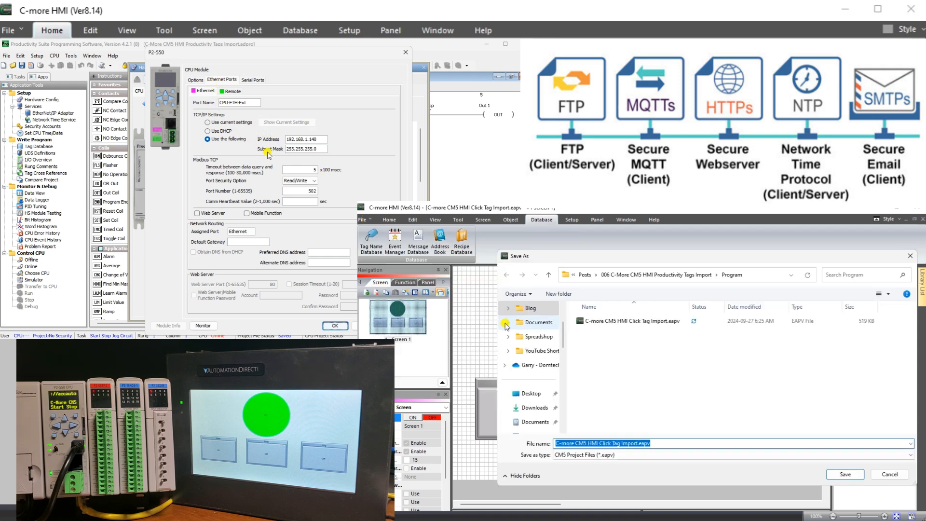
pyautogui.moveTo(600, 443); pyautogui.dragTo(611, 442)
pyautogui.write('Productivity')
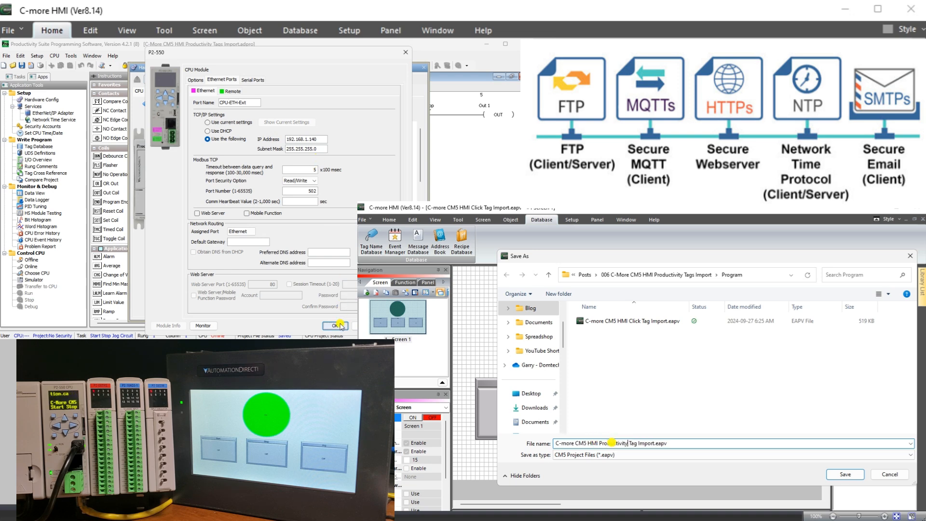
pyautogui.click(845, 474)
pyautogui.click(340, 324)
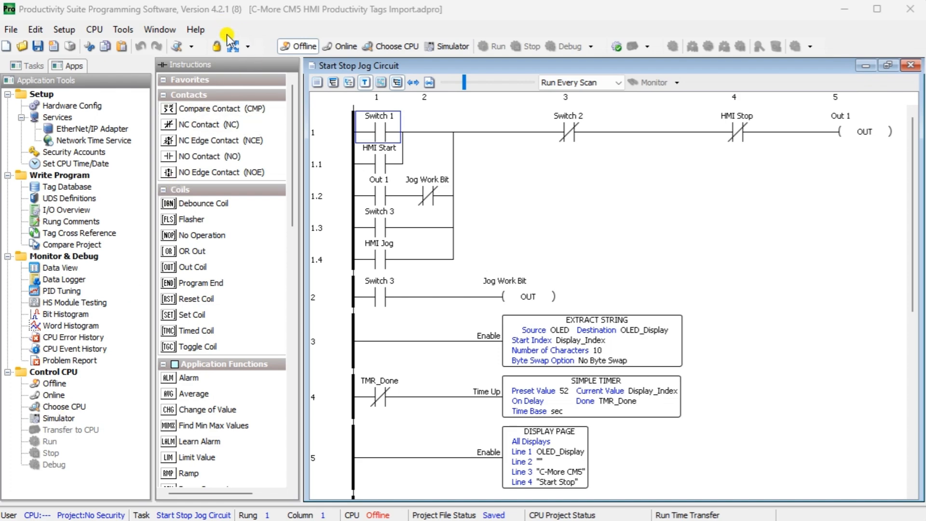
# Export the Productivity Suite tag database to exporttags.csv in the Productivity Tags folder of Downloads.
pyautogui.click(14, 29)
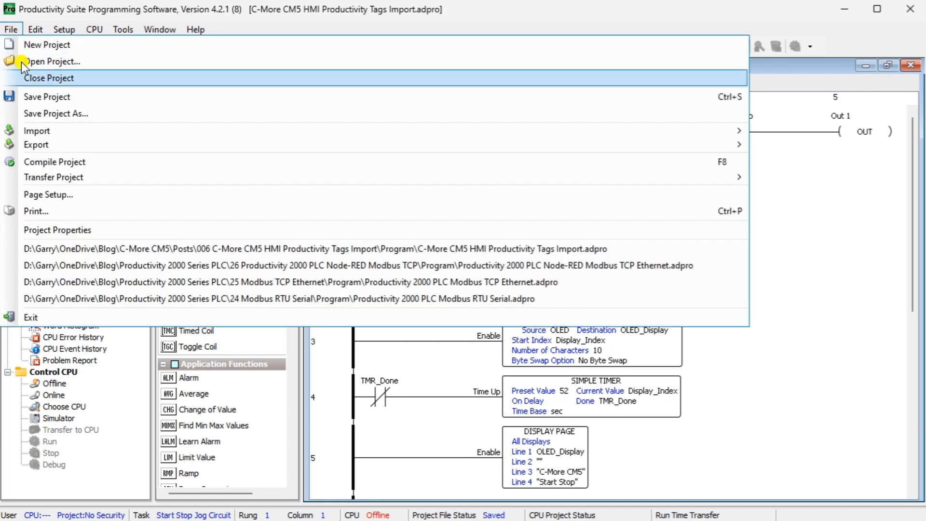
pyautogui.moveTo(48, 146)
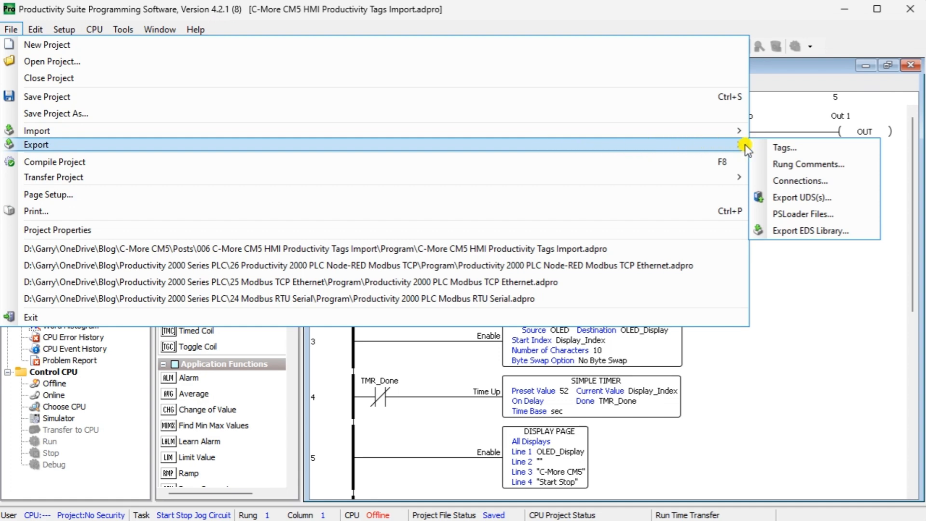
pyautogui.click(778, 149)
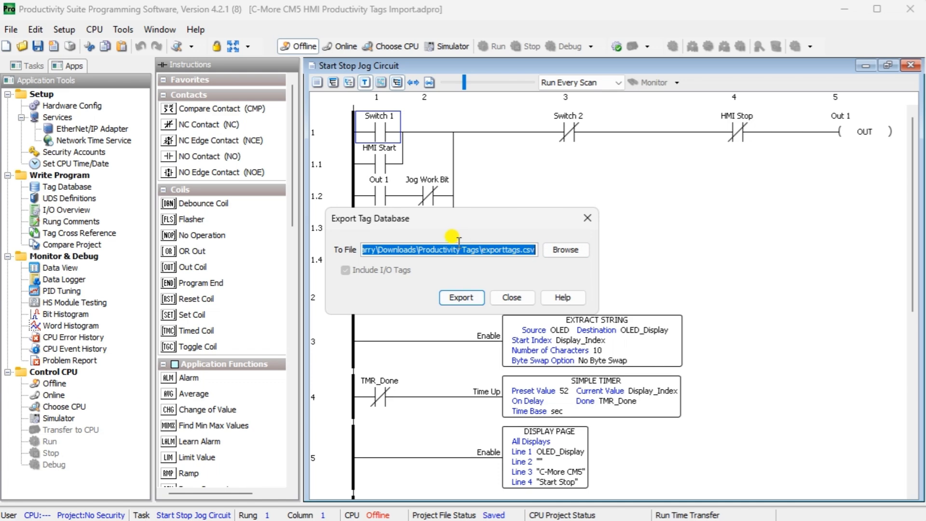
pyautogui.click(459, 297)
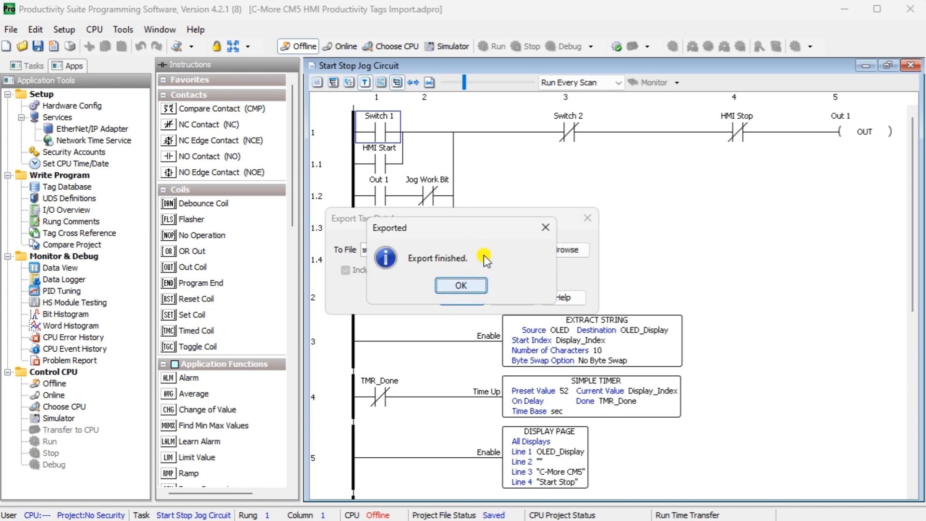
pyautogui.click(476, 288)
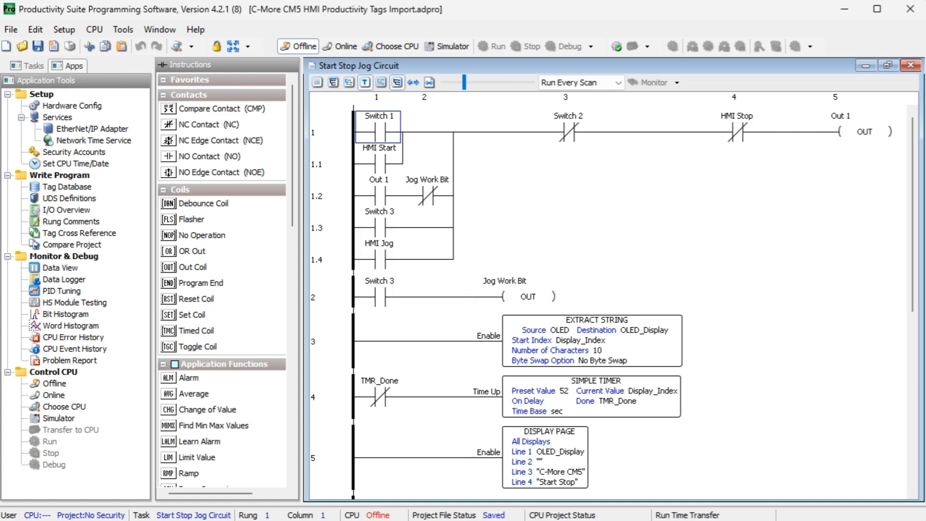
# Preview the exported exporttags_basic.csv file in File Explorer and close the window.
pyautogui.click(480, 520)
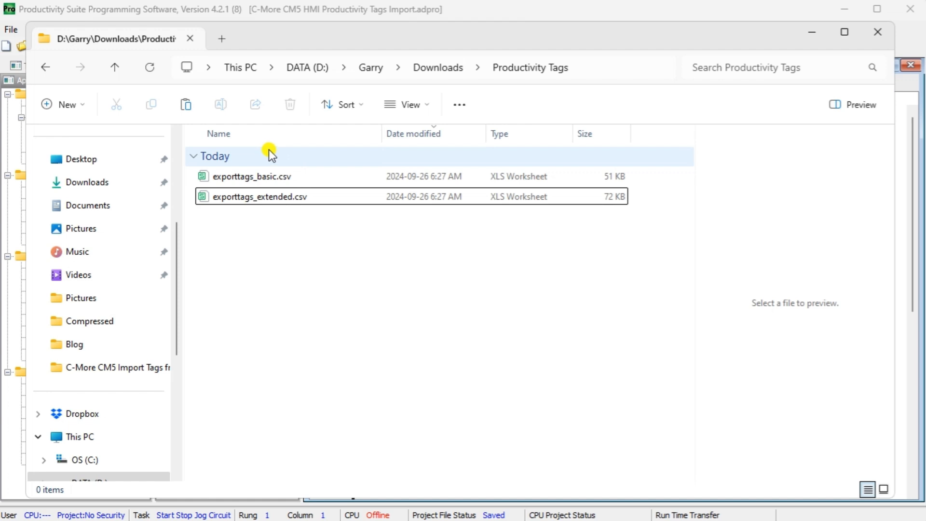
pyautogui.click(282, 179)
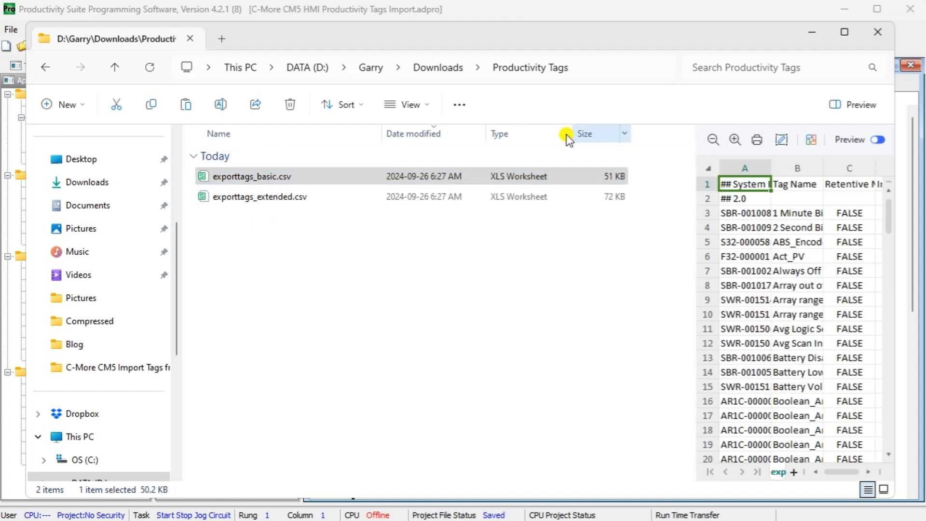
pyautogui.click(877, 36)
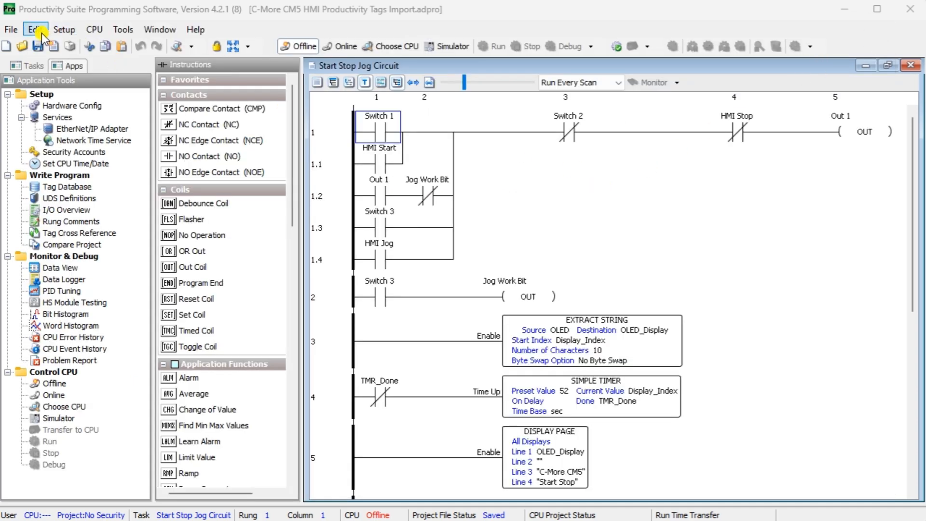
# Check the P2-550 CPU module's Ethernet IP address and subnet mask in the hardware configuration.
pyautogui.click(63, 31)
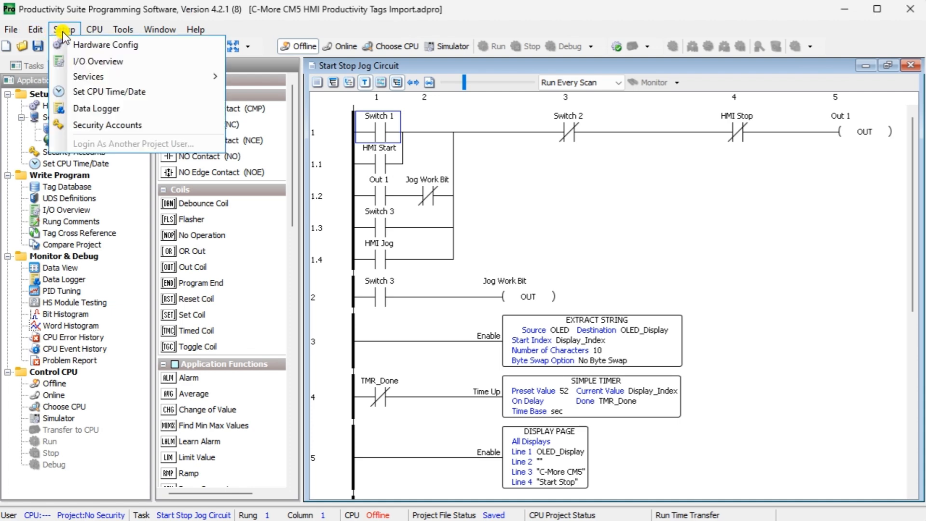
pyautogui.click(92, 48)
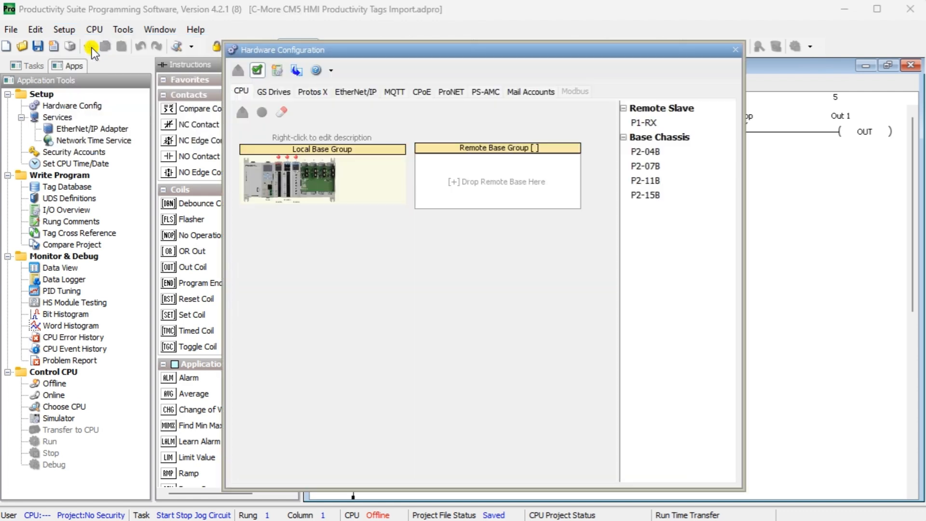
pyautogui.doubleClick(270, 187)
pyautogui.doubleClick(331, 242)
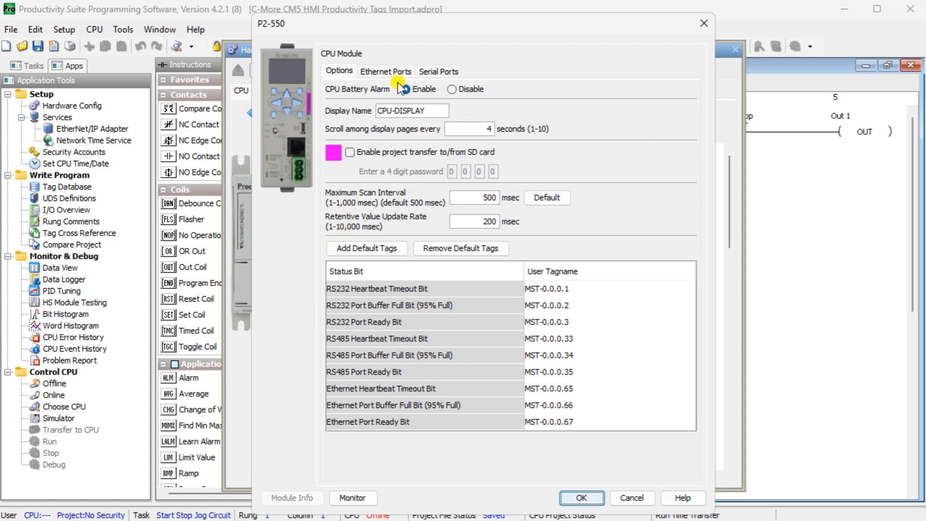
pyautogui.click(375, 72)
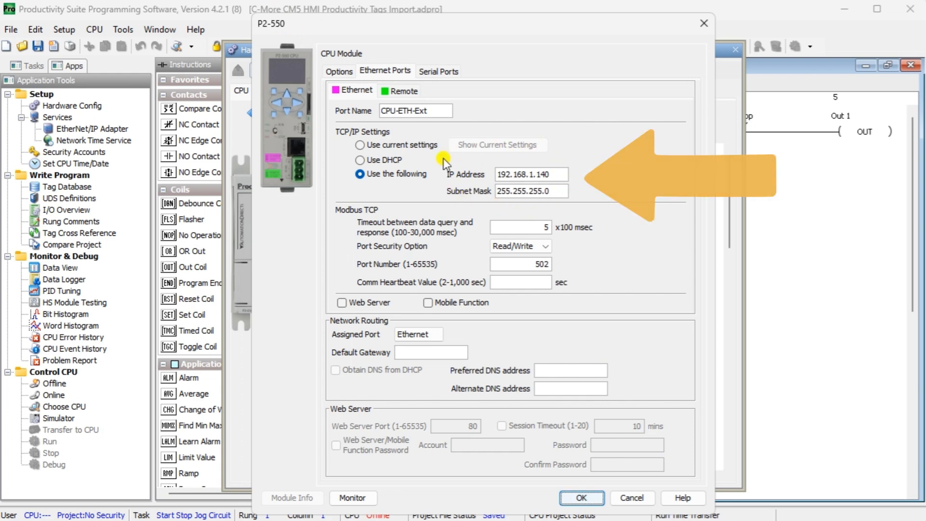
pyautogui.click(590, 499)
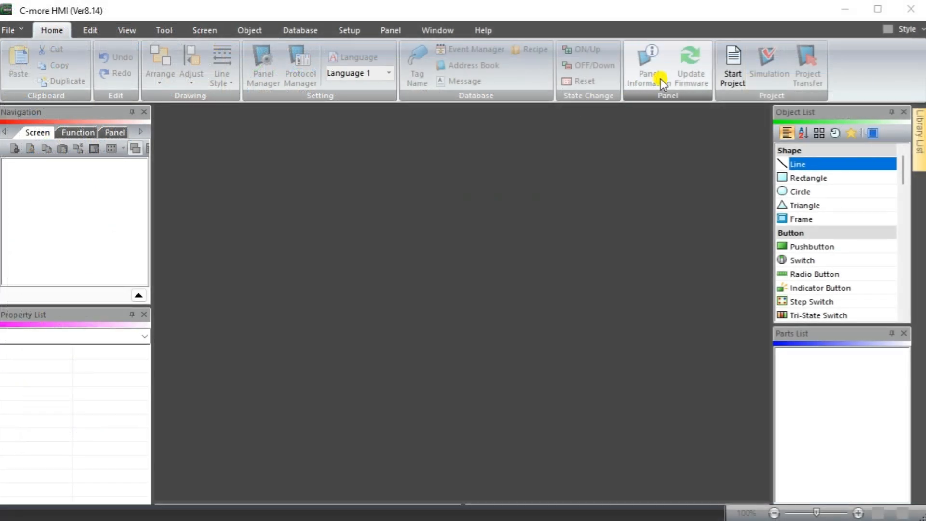
# Switch to C-more HMI and open the project C-more CM5 HMI Click Tag Import.eapv from disk.
pyautogui.click(731, 63)
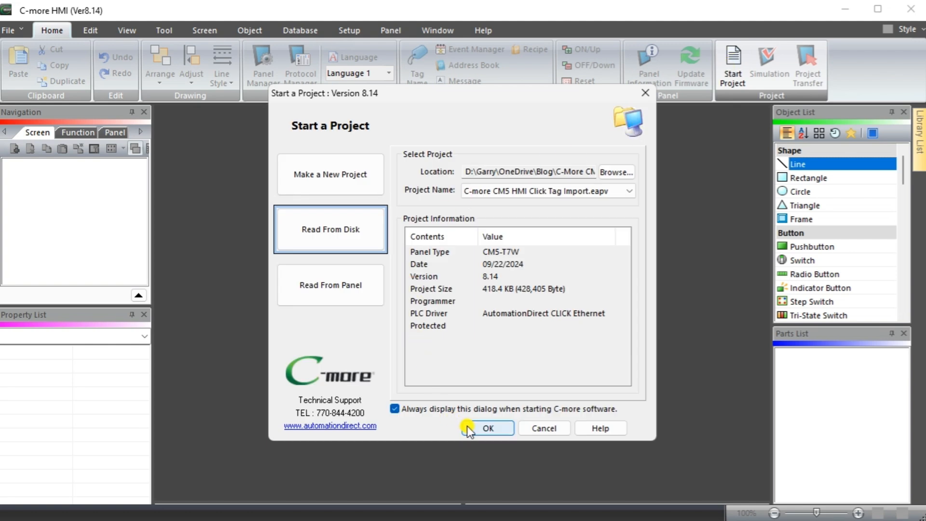
pyautogui.click(487, 427)
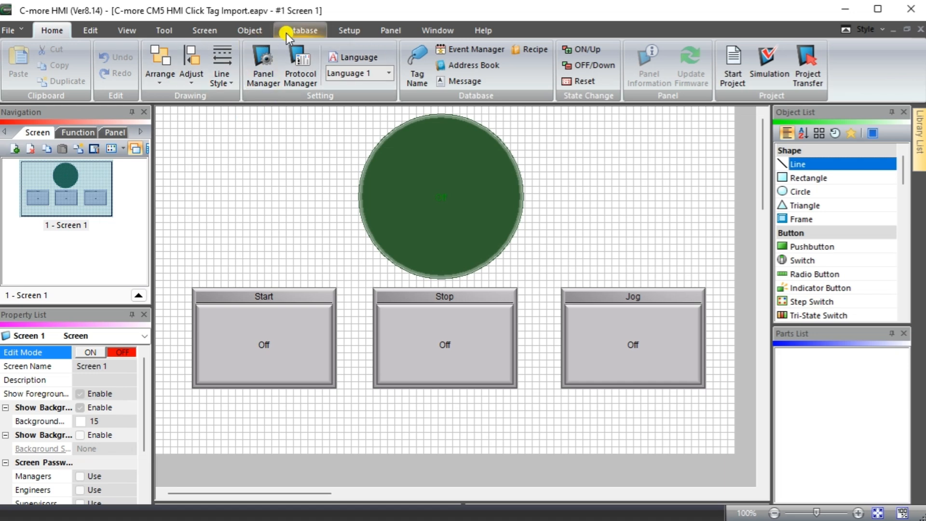
# Filter the tag name database to show only DEV001 tags and highlight the unused tags.
pyautogui.click(307, 29)
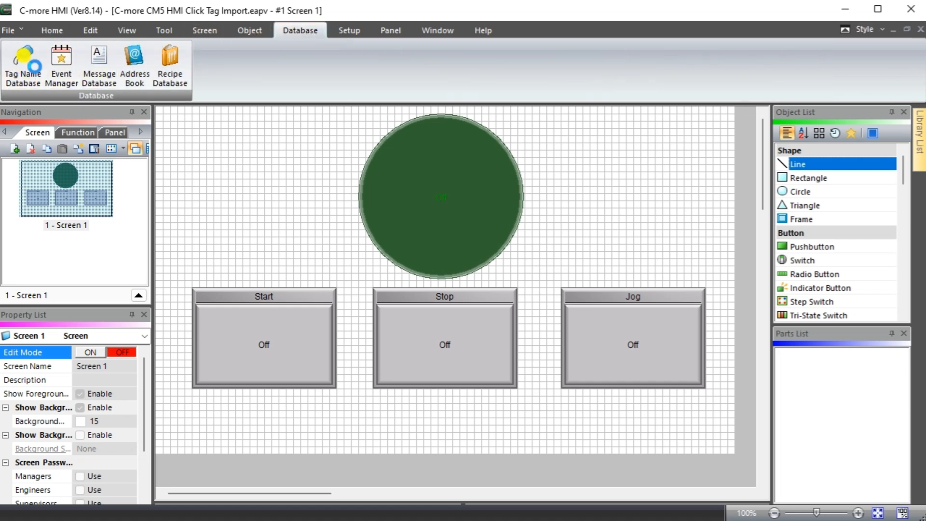
pyautogui.click(36, 73)
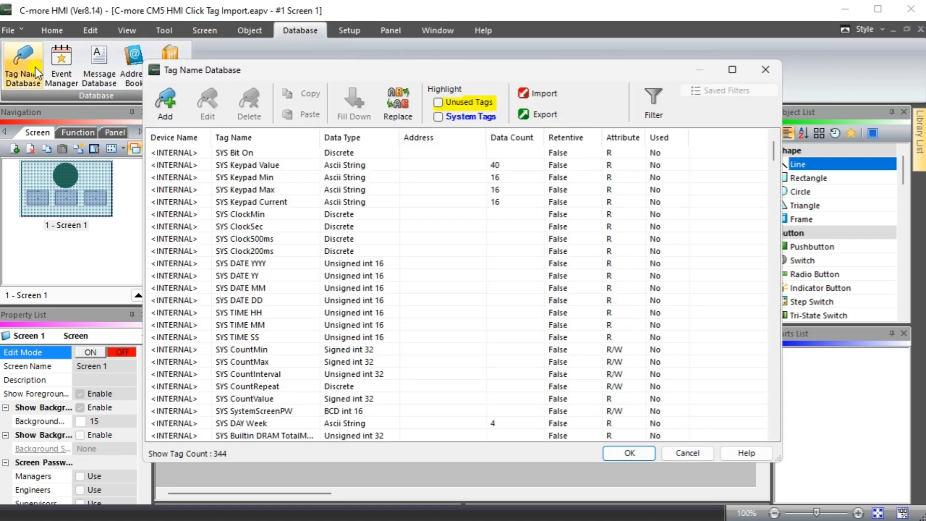
pyautogui.click(655, 101)
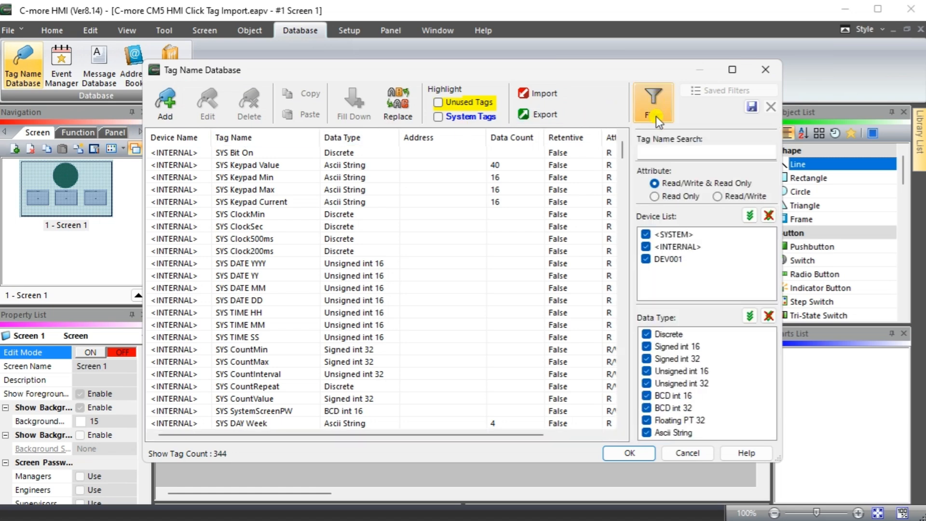
pyautogui.click(646, 234)
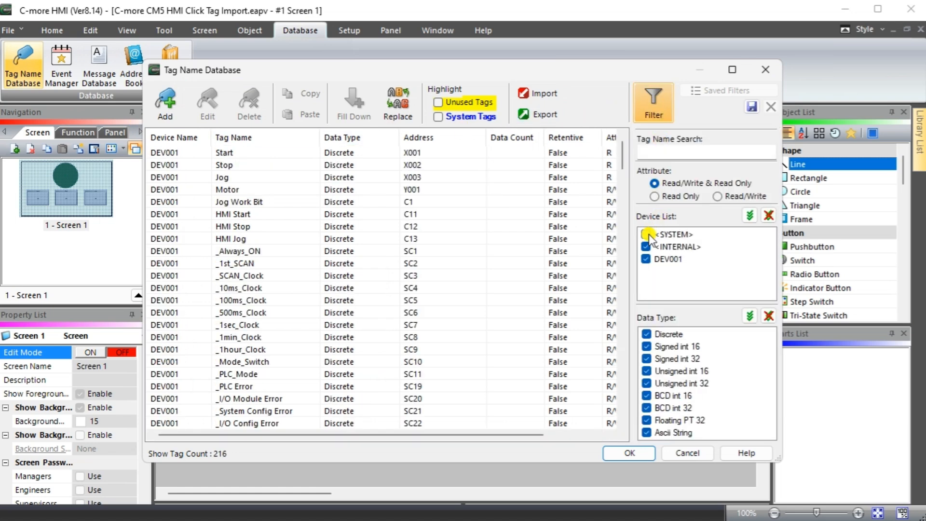
pyautogui.click(646, 246)
pyautogui.click(438, 102)
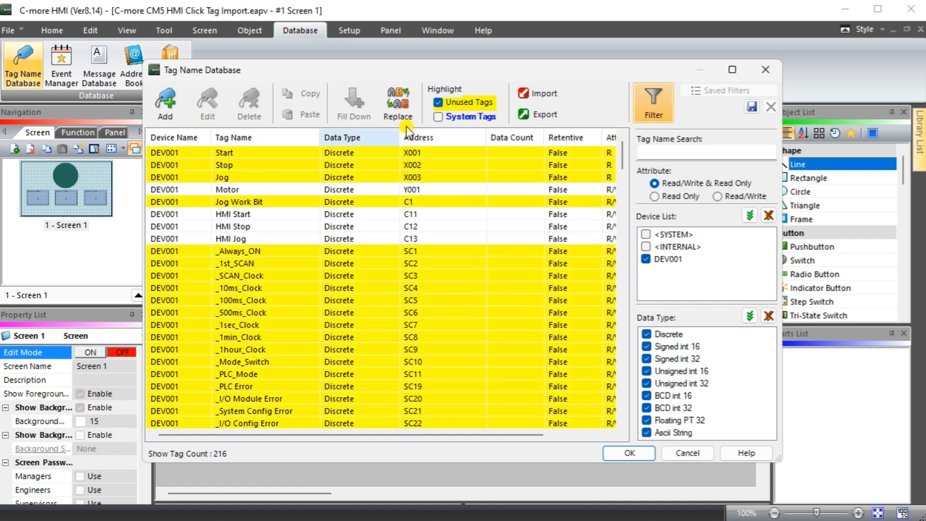
# Delete every listed DEV001 tag that is not associated with an object, continuing past the tags in use, and accept the database changes.
pyautogui.click(189, 152)
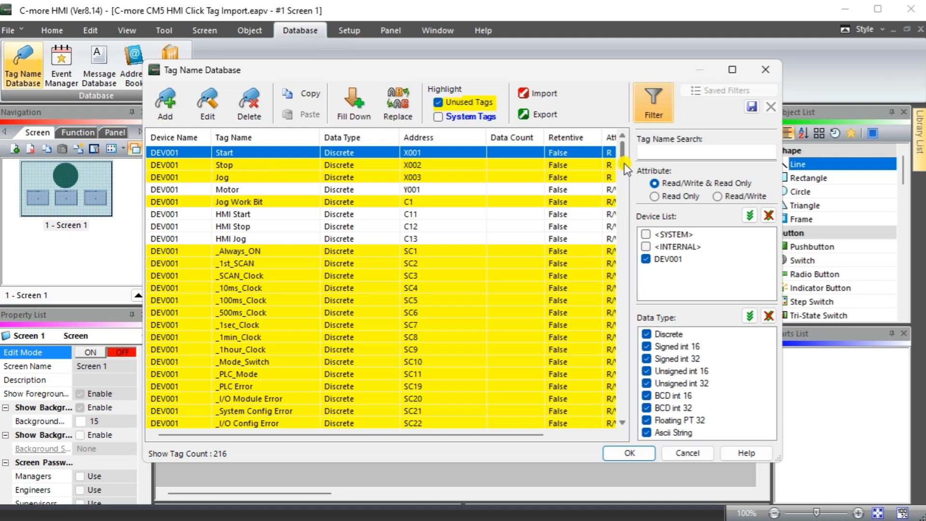
pyautogui.moveTo(621, 164); pyautogui.dragTo(624, 426)
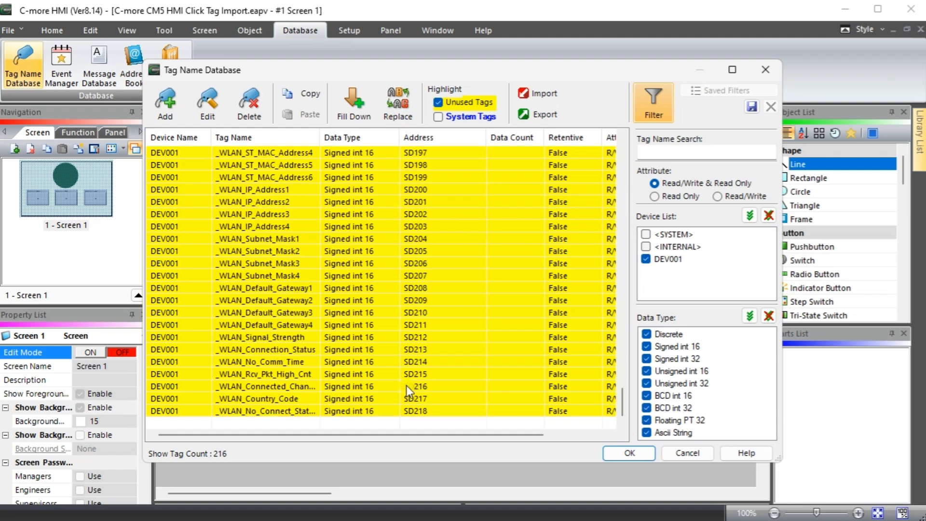
pyautogui.keyDown('shift'); pyautogui.click(242, 411); pyautogui.keyUp('shift')
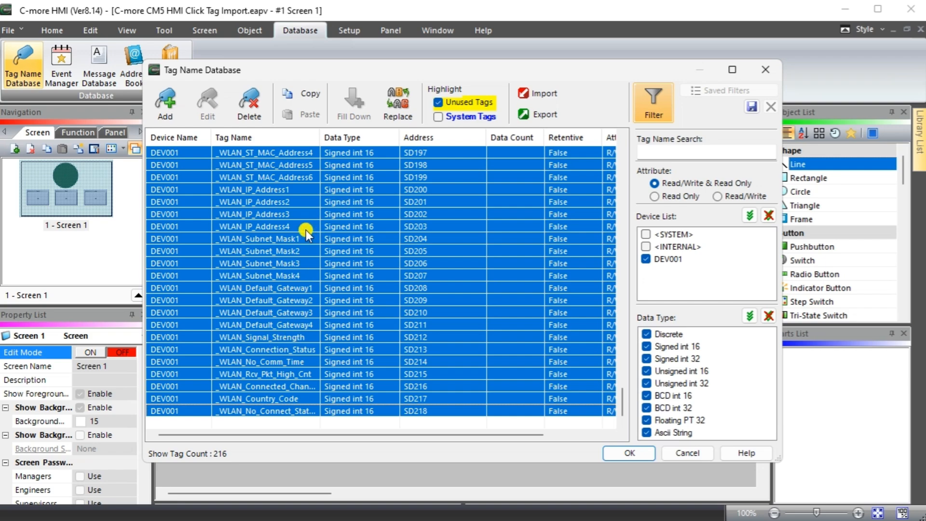
pyautogui.click(249, 103)
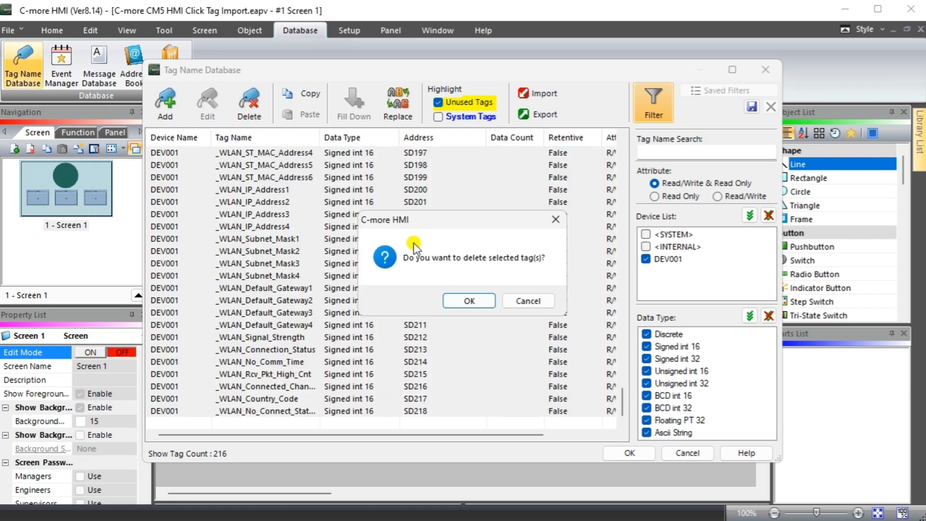
pyautogui.click(476, 302)
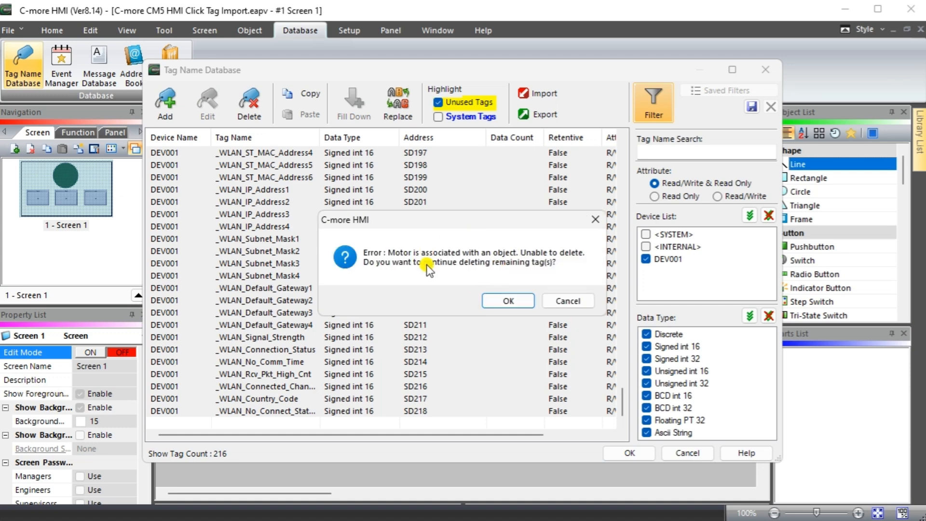
pyautogui.click(502, 301)
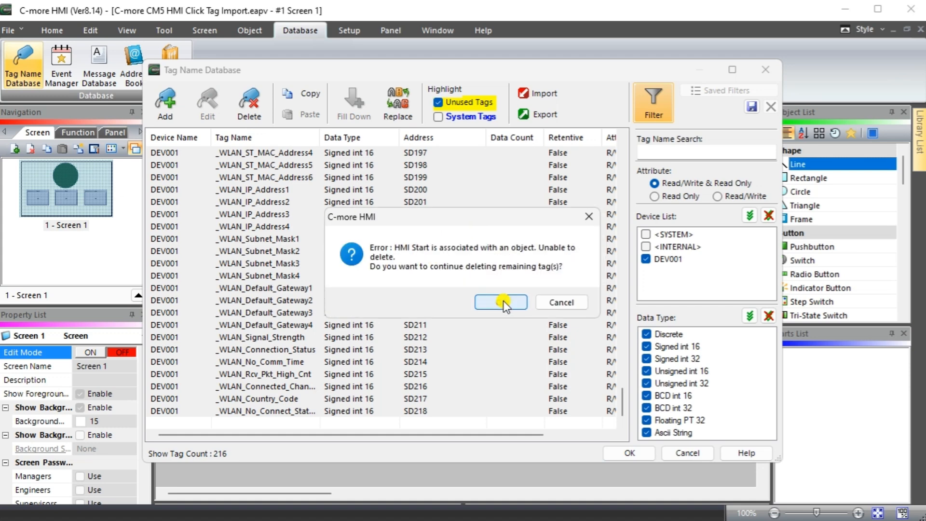
pyautogui.click(505, 301)
pyautogui.click(505, 303)
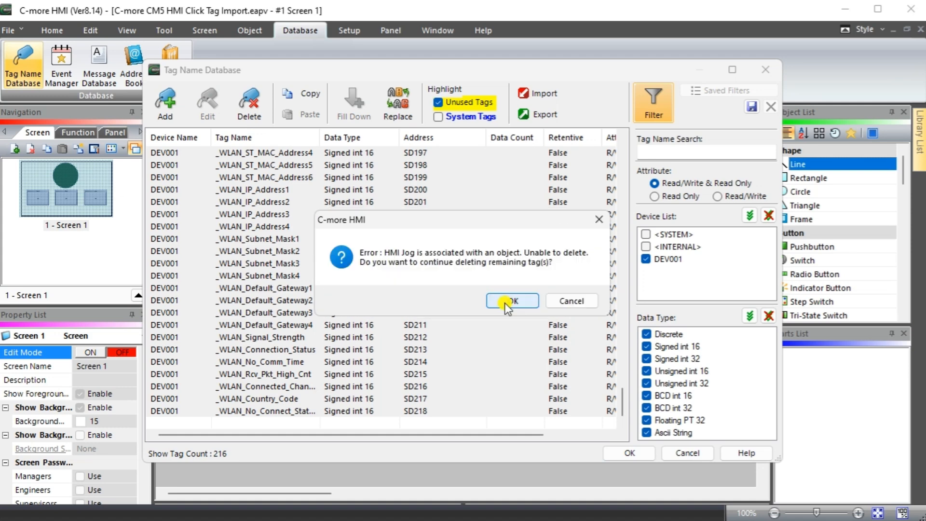
pyautogui.click(513, 301)
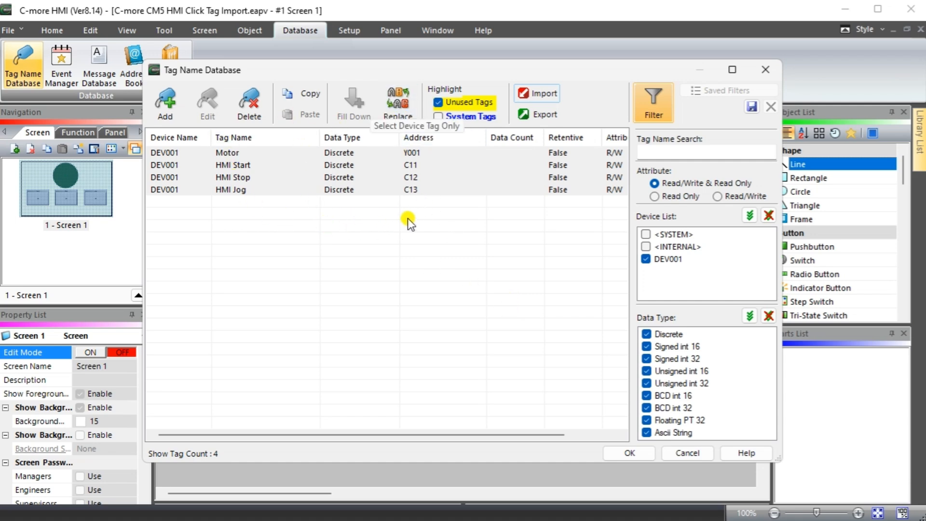
pyautogui.click(638, 452)
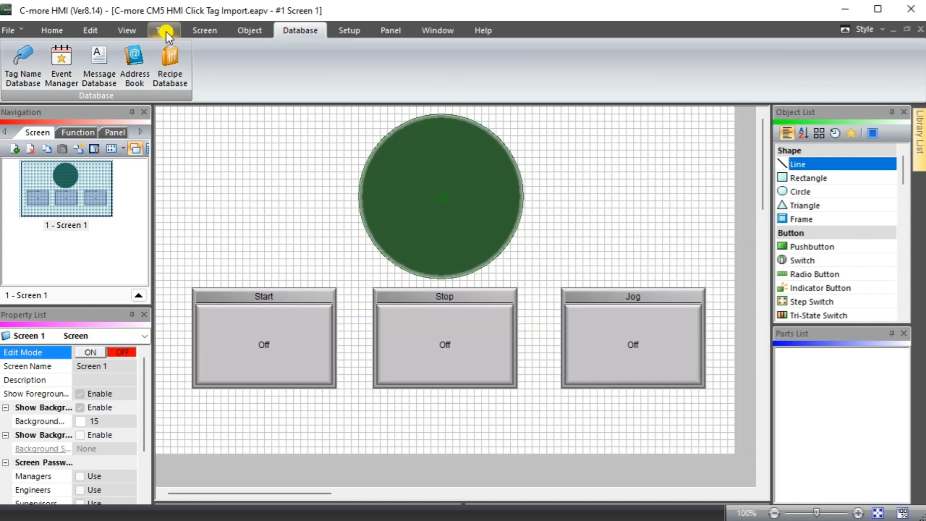
# Change DEV001's PLC protocol to AutomationDirect Productivity Ethernet and agree to set its associated tags as internal.
pyautogui.click(349, 30)
pyautogui.click(58, 68)
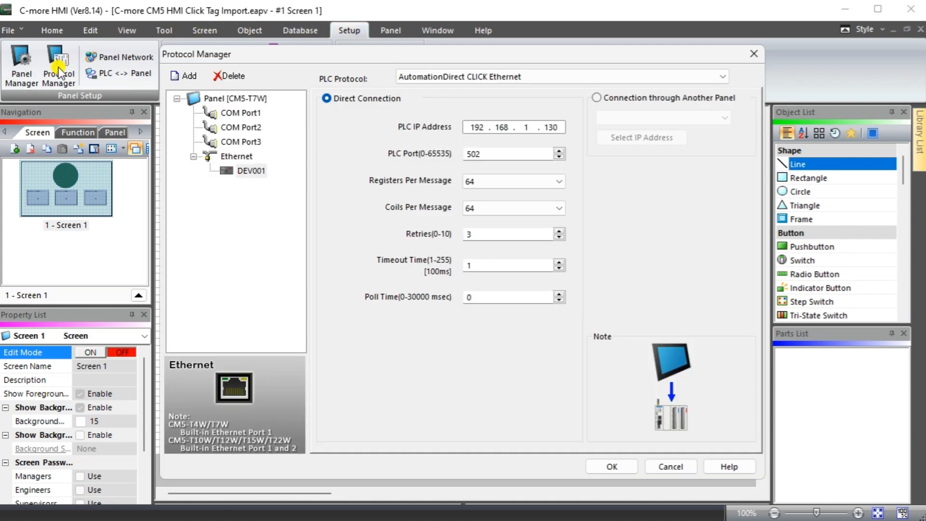
pyautogui.click(499, 79)
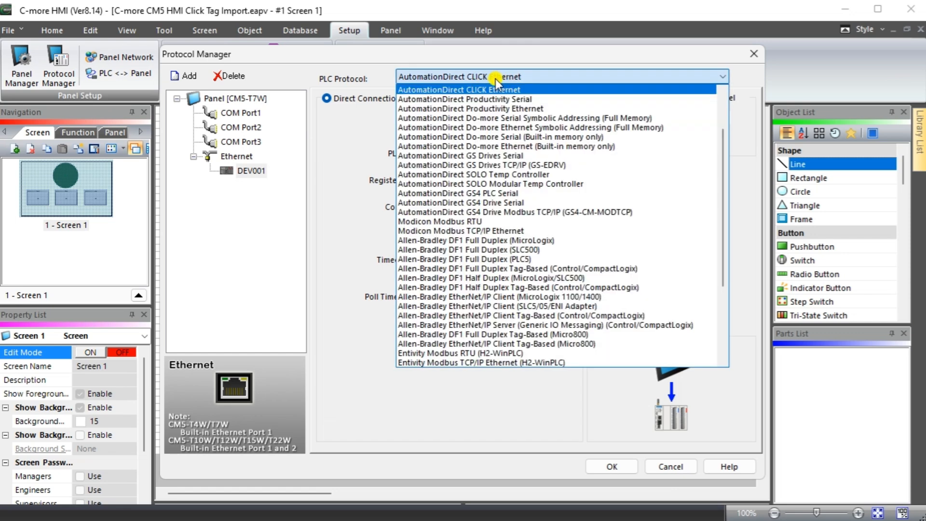
pyautogui.click(368, 80)
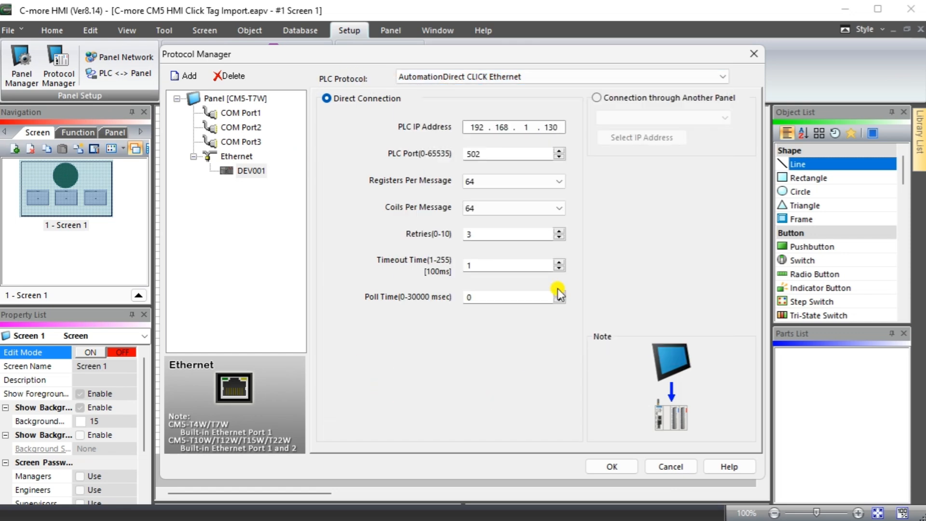
pyautogui.click(437, 80)
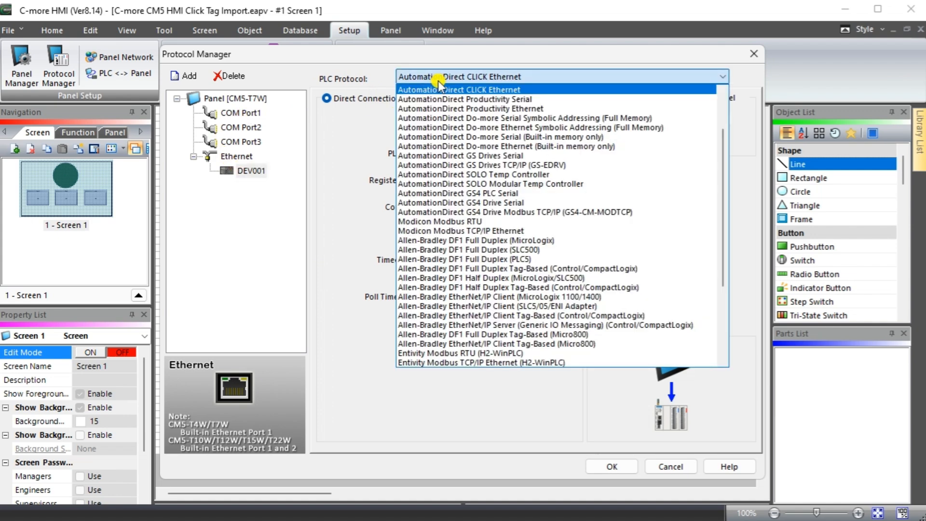
pyautogui.click(442, 110)
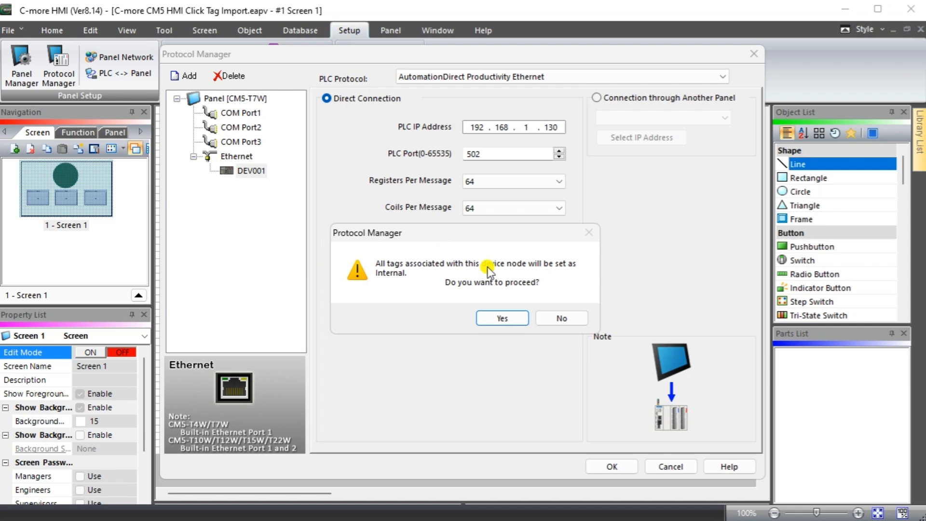
pyautogui.click(502, 320)
# Set DEV001's PLC IP address to 192.168.1.140 and accept the protocol settings.
pyautogui.click(470, 129)
pyautogui.write('192 . 168 . ')
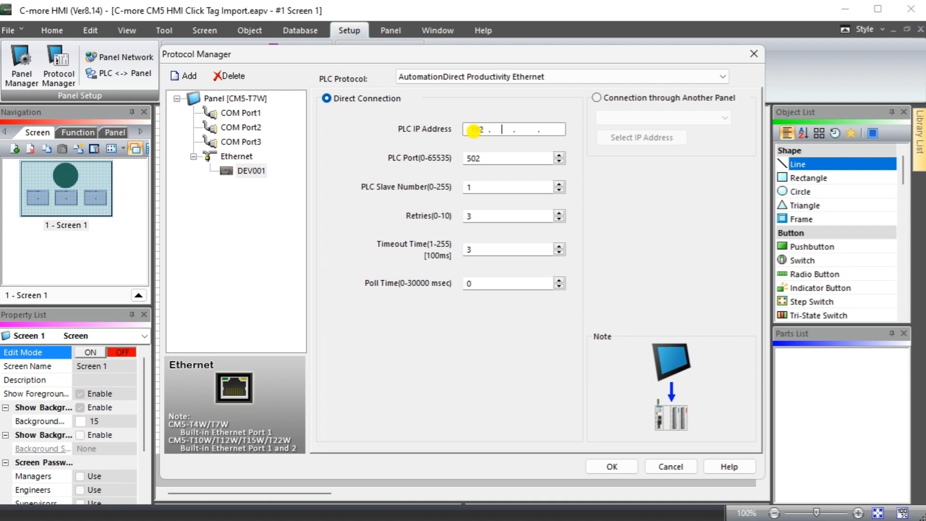
pyautogui.write('1 . 140')
pyautogui.click(613, 469)
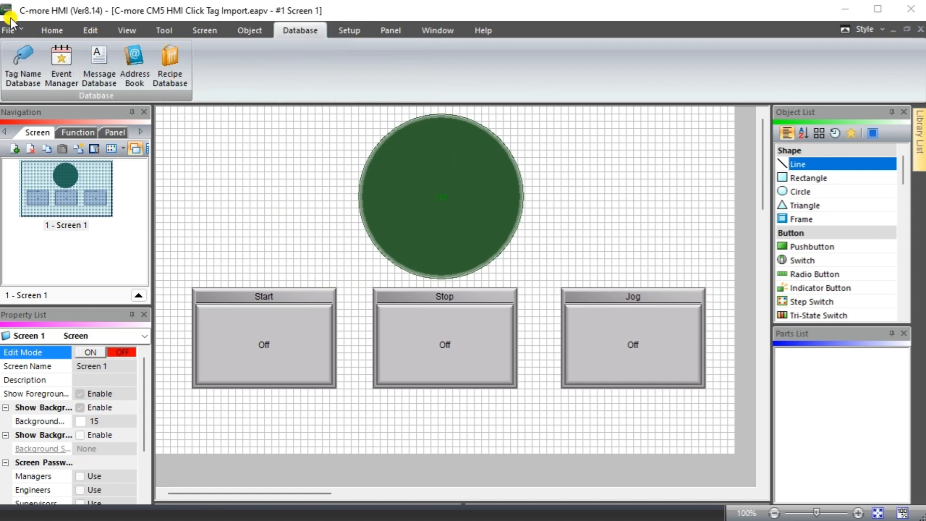
# Start a tag name database import using exporttags_basic.csv from the Productivity Tags folder in Downloads.
pyautogui.click(9, 30)
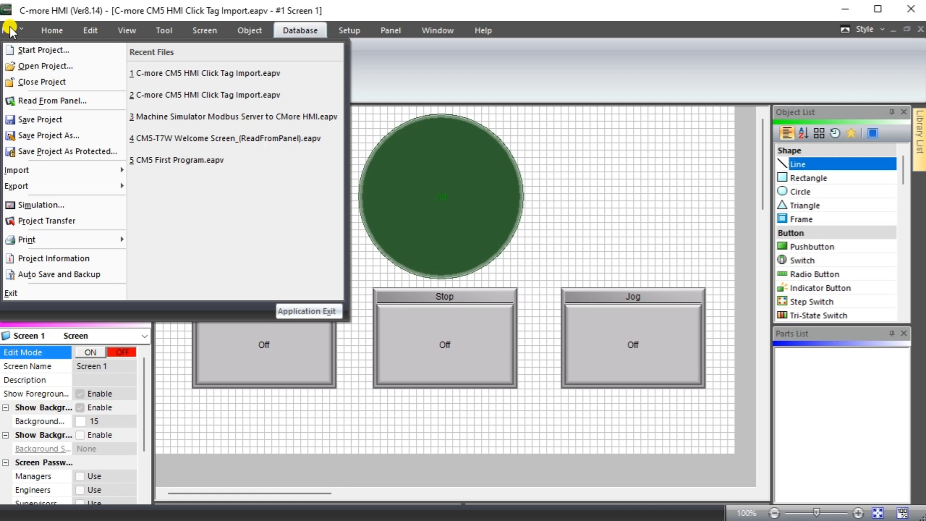
pyautogui.moveTo(19, 170)
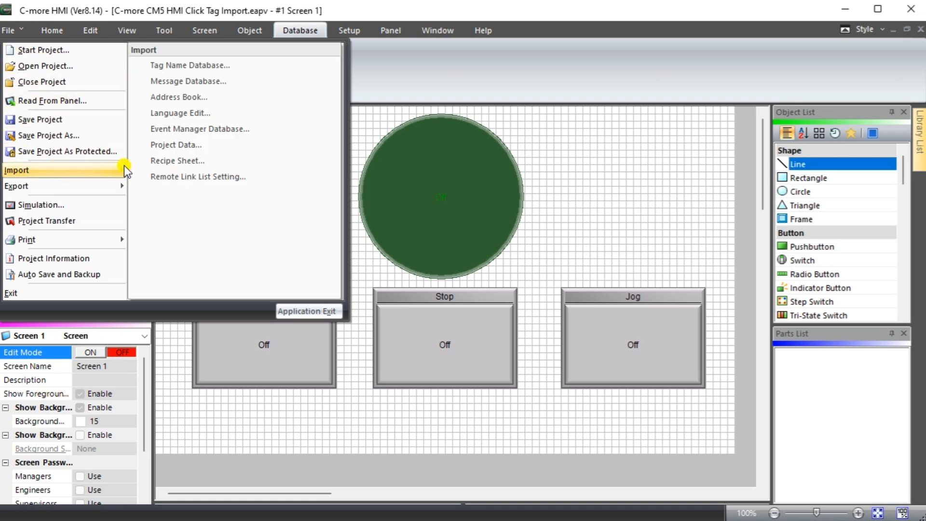
pyautogui.click(178, 67)
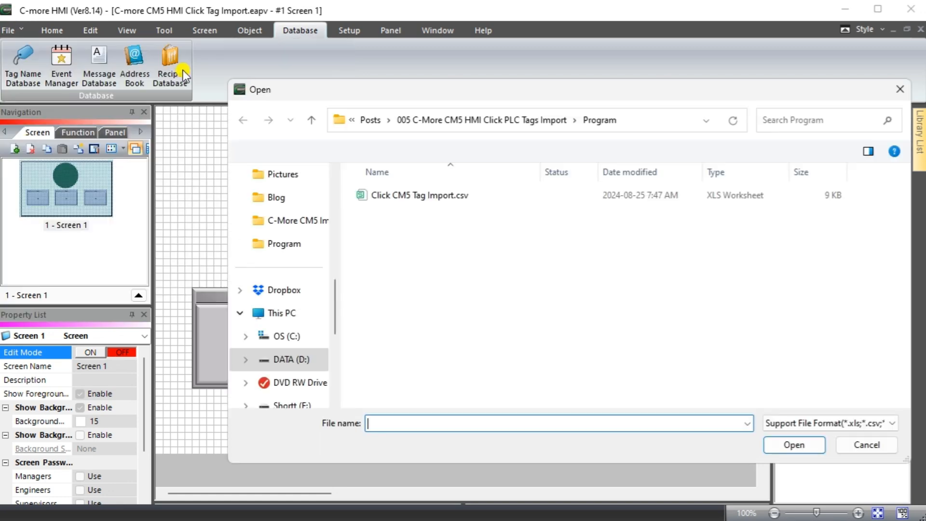
pyautogui.moveTo(337, 279); pyautogui.dragTo(340, 230)
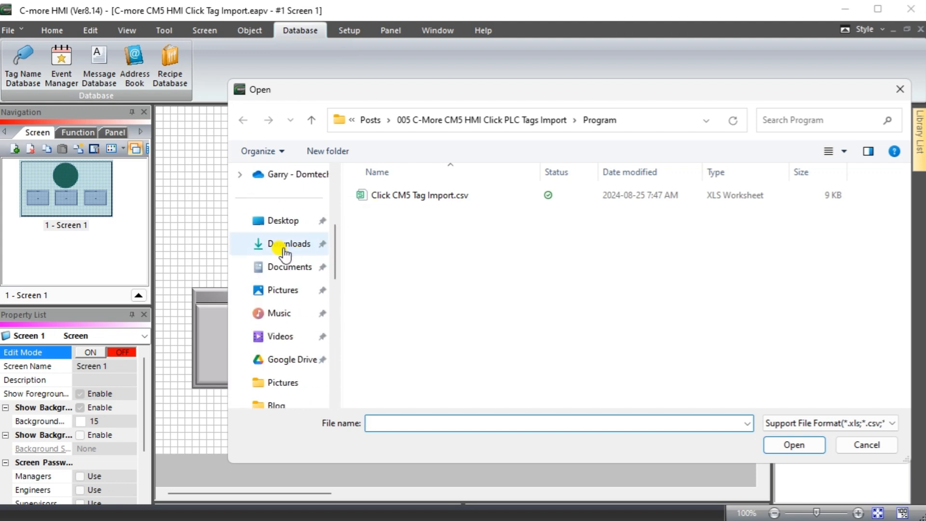
pyautogui.click(263, 246)
pyautogui.doubleClick(385, 230)
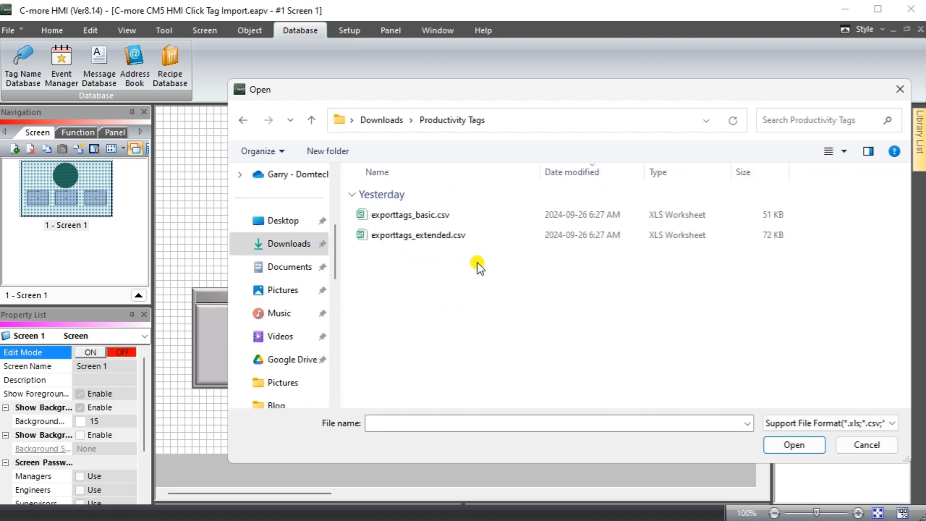
pyautogui.click(412, 216)
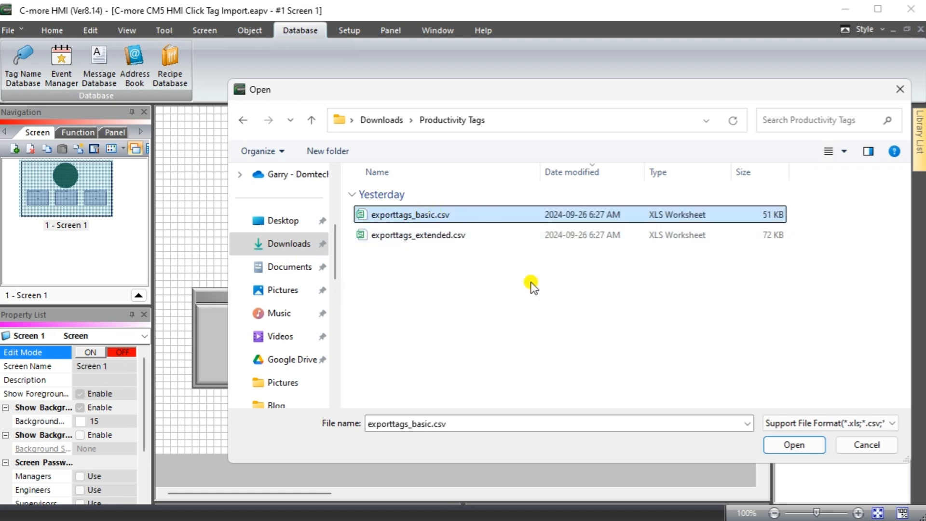
pyautogui.click(792, 444)
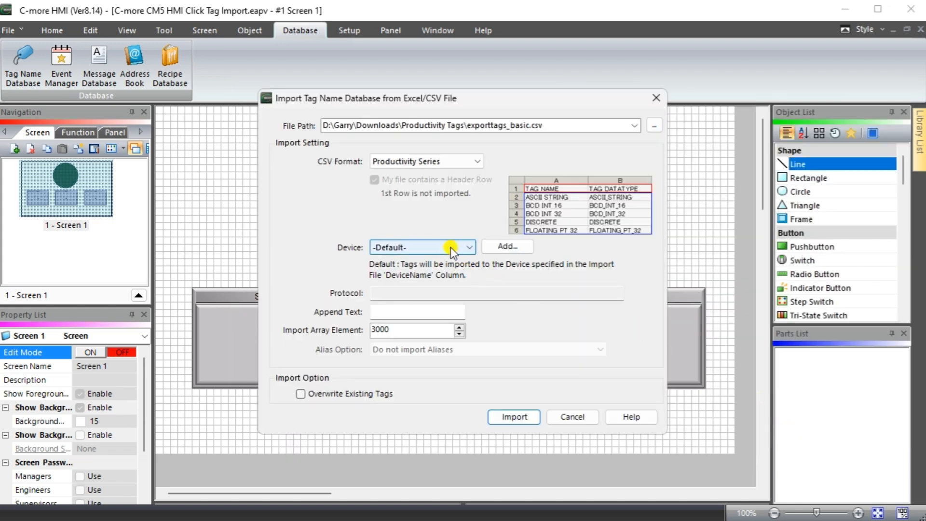
# Import the Productivity Series tags into device DEV001 with existing tags overwritten.
pyautogui.click(450, 248)
pyautogui.click(422, 273)
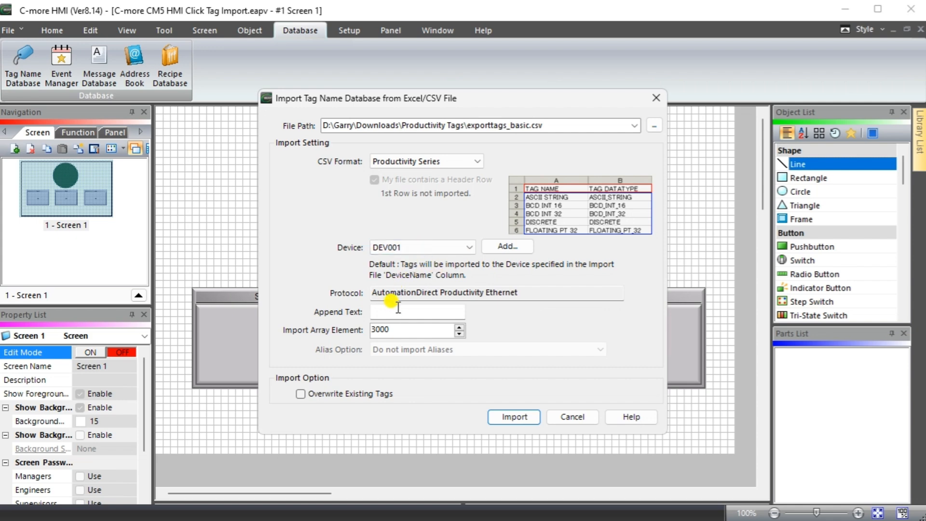
pyautogui.click(381, 311)
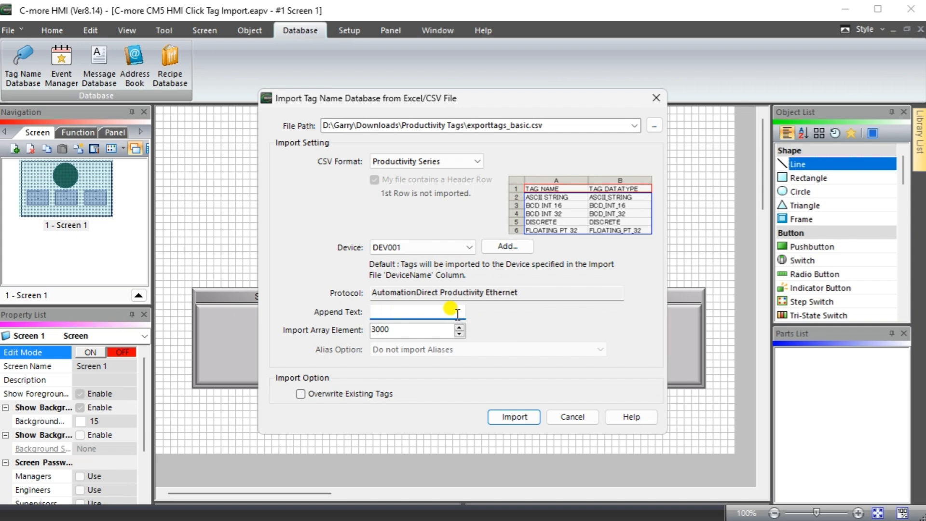
pyautogui.click(428, 331)
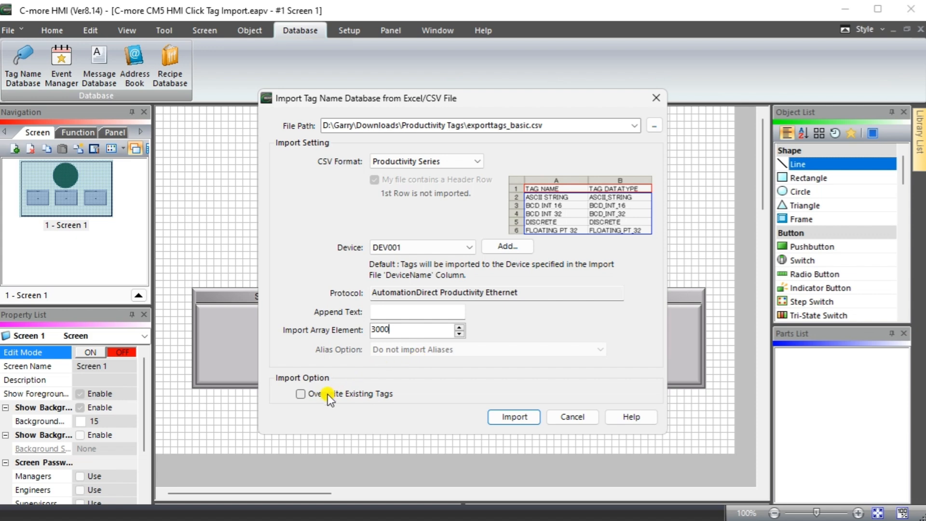
pyautogui.click(311, 395)
pyautogui.click(511, 418)
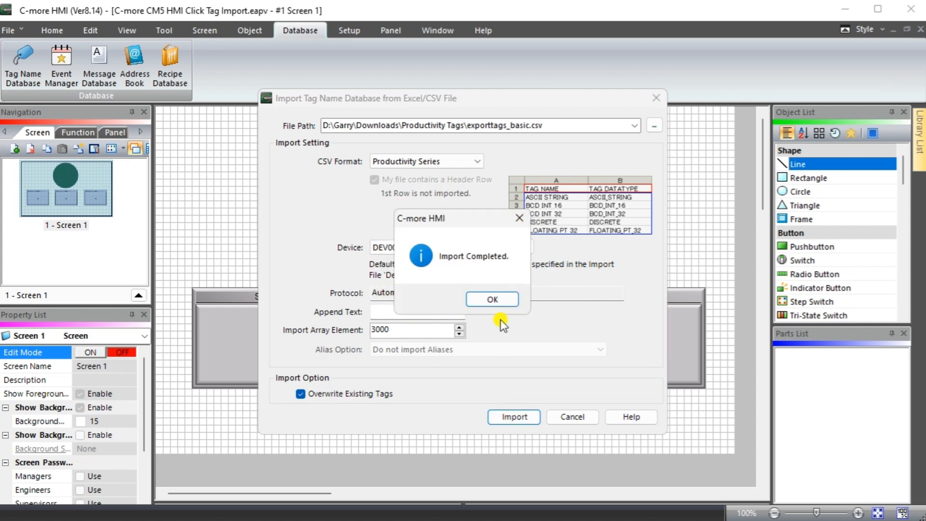
pyautogui.click(499, 300)
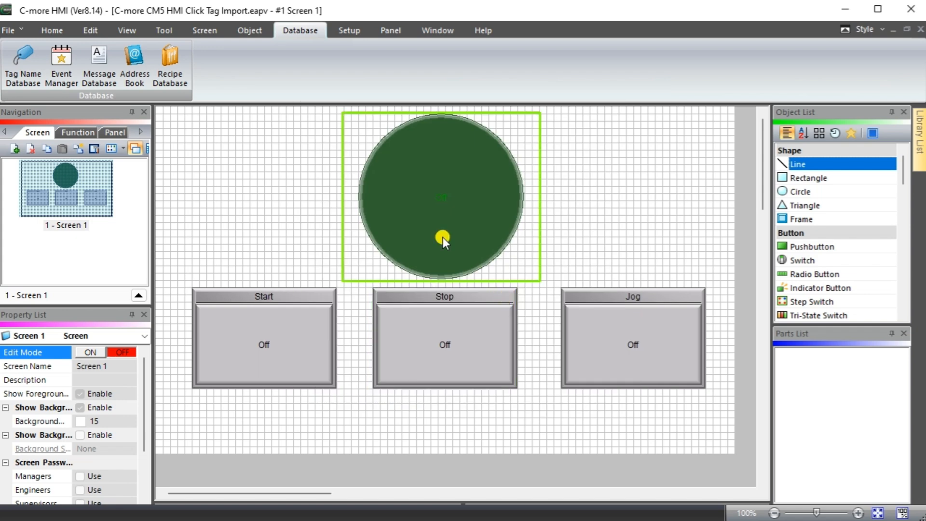
# Save the project, then save it under the new name C-more CM5 HMI Productivity Tag Import.eapv.
pyautogui.click(13, 29)
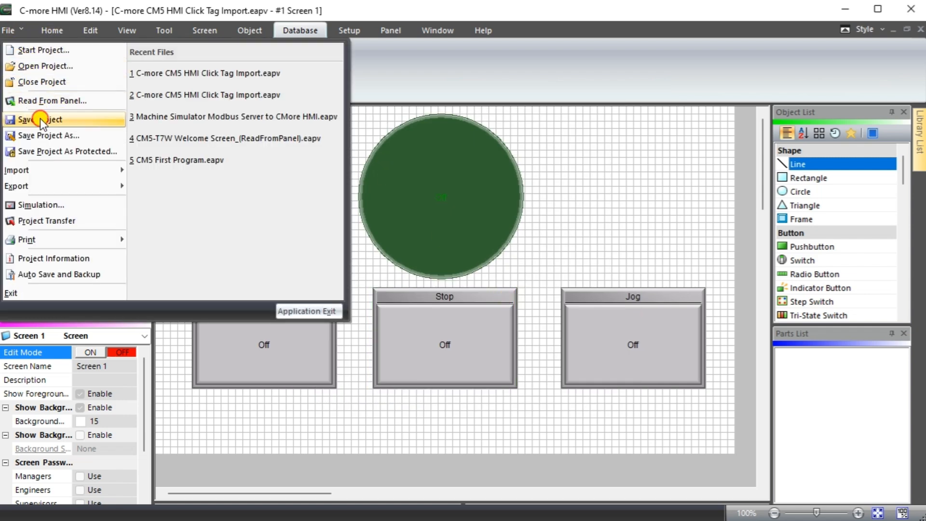
pyautogui.click(40, 119)
pyautogui.click(13, 29)
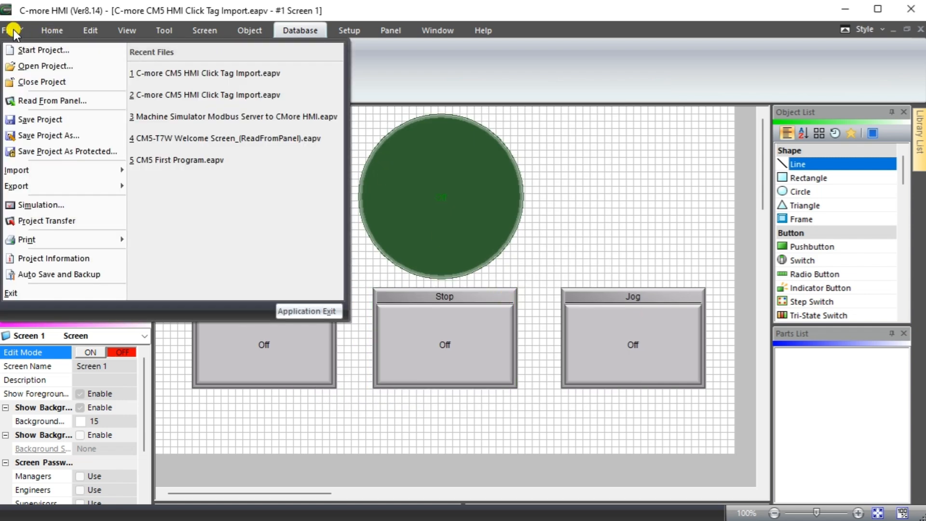
pyautogui.click(33, 135)
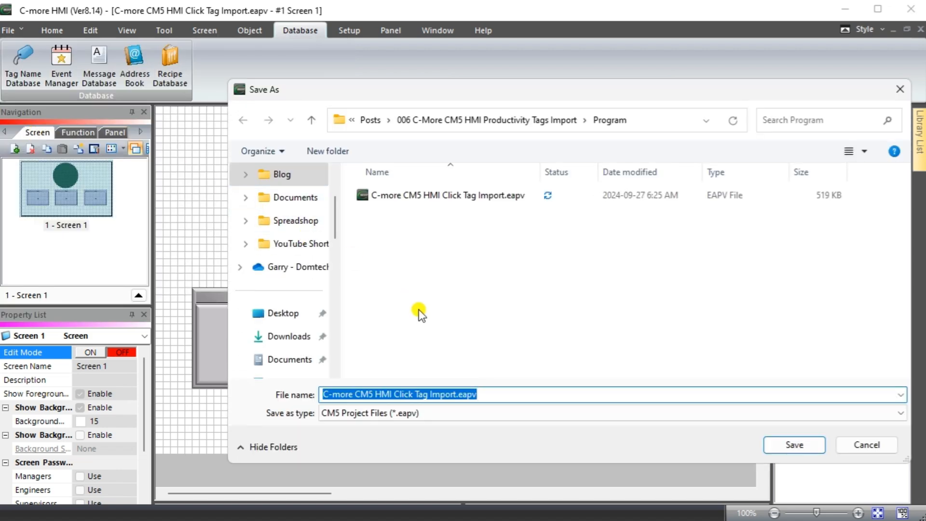
pyautogui.click(381, 394)
pyautogui.doubleClick(402, 394)
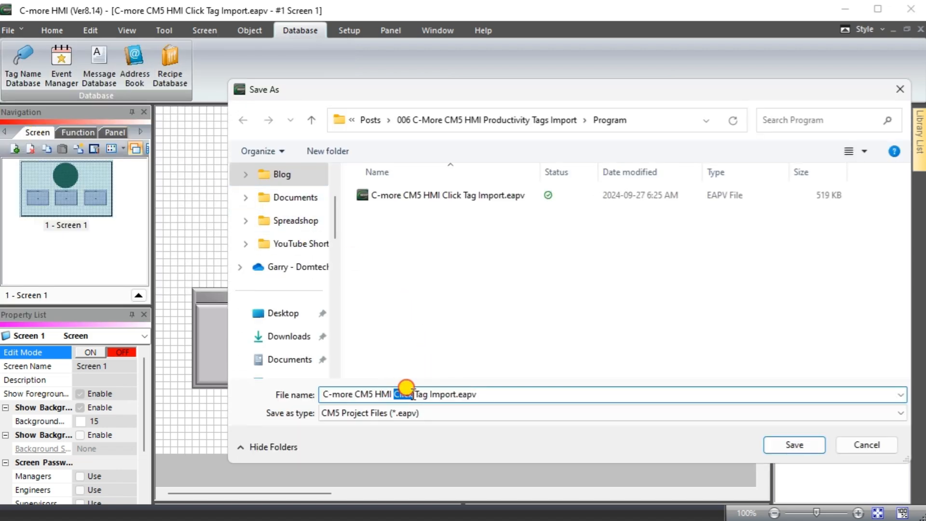
pyautogui.write('Productivity')
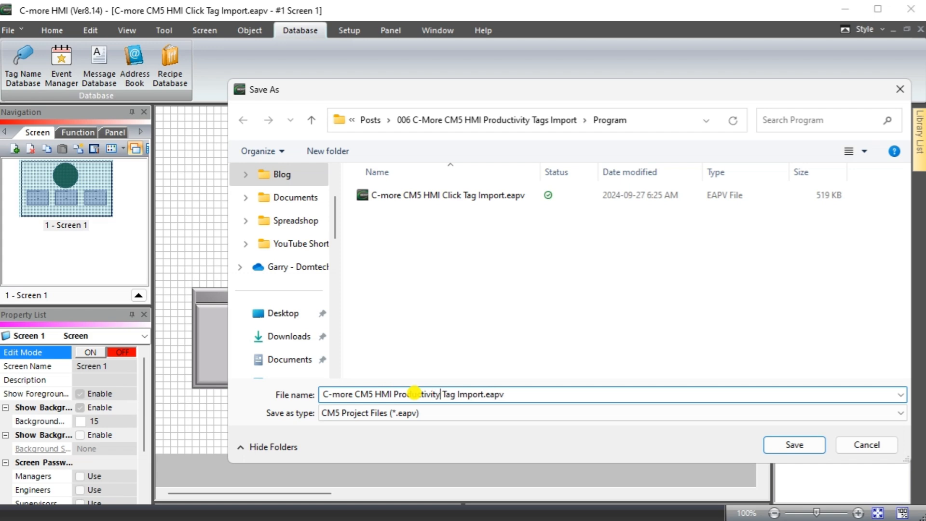
pyautogui.click(791, 443)
pyautogui.click(516, 262)
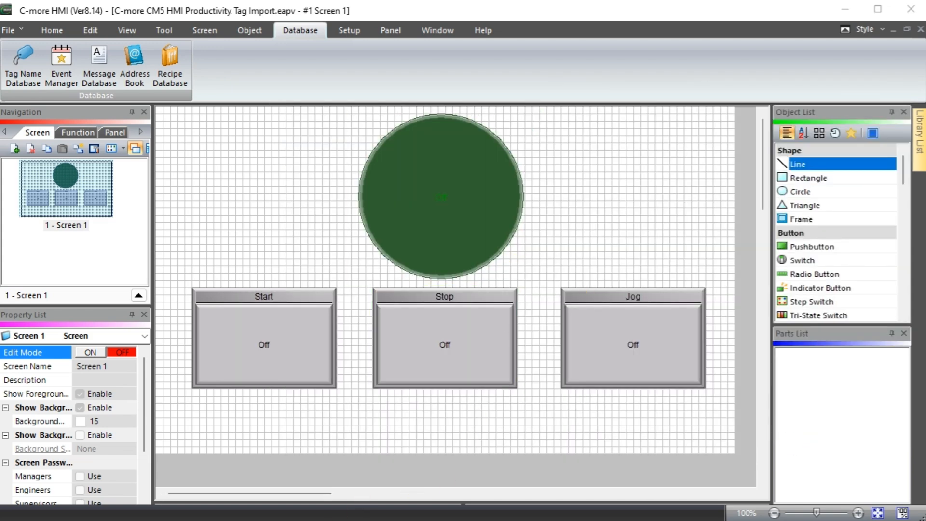
# Check the push button and indicator light tag assignments of the Start, Stop and Jog indicator buttons without changing them.
pyautogui.click(296, 346)
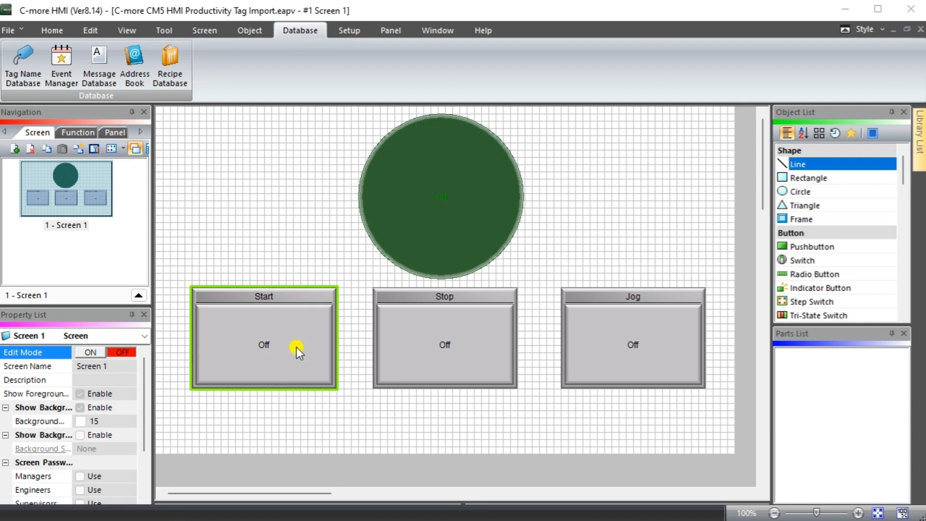
pyautogui.doubleClick(296, 346)
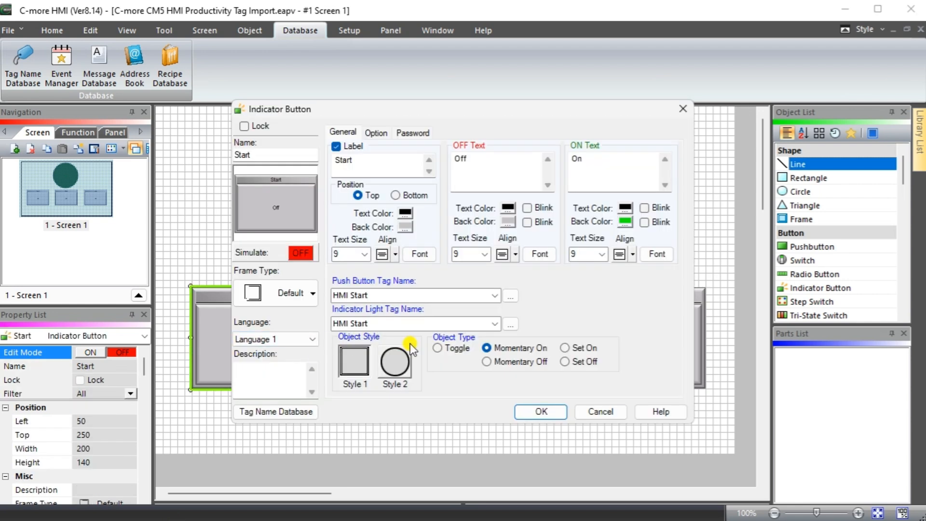
pyautogui.click(601, 411)
pyautogui.click(420, 329)
pyautogui.doubleClick(421, 330)
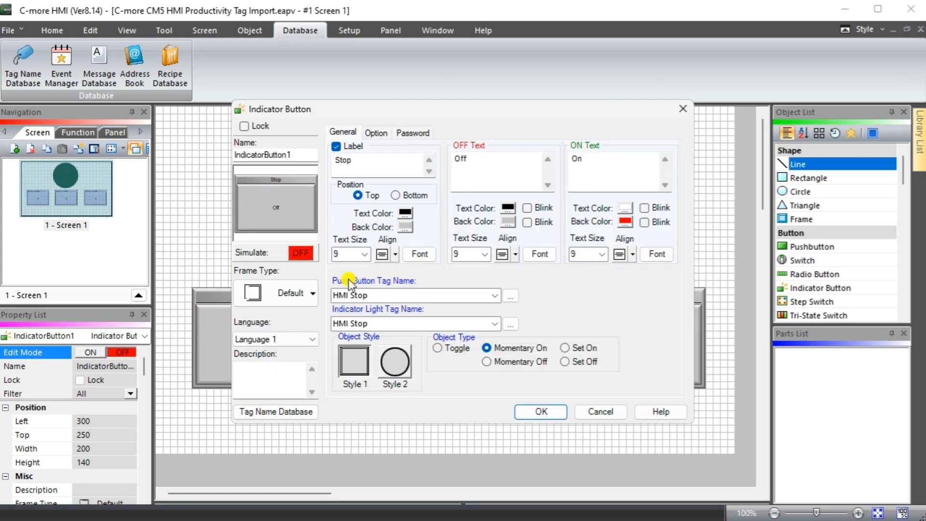
pyautogui.click(587, 410)
pyautogui.click(590, 349)
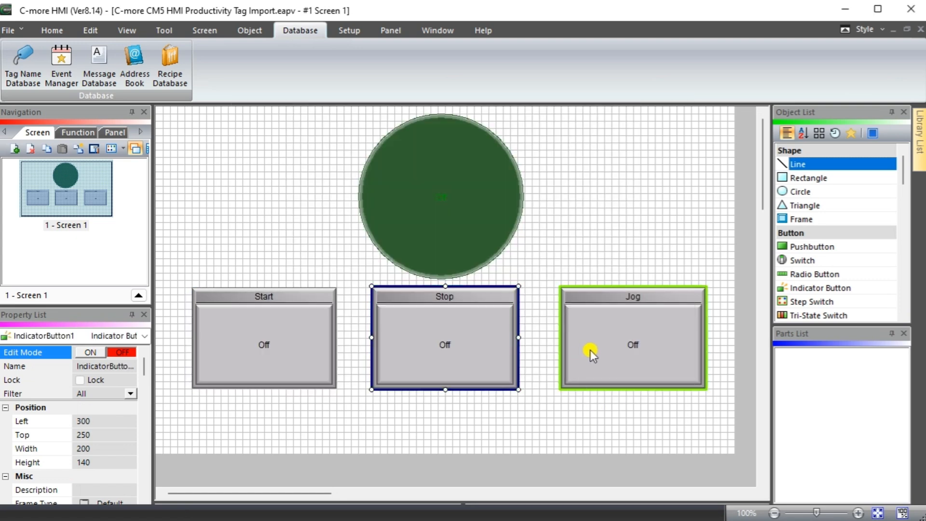
pyautogui.doubleClick(587, 342)
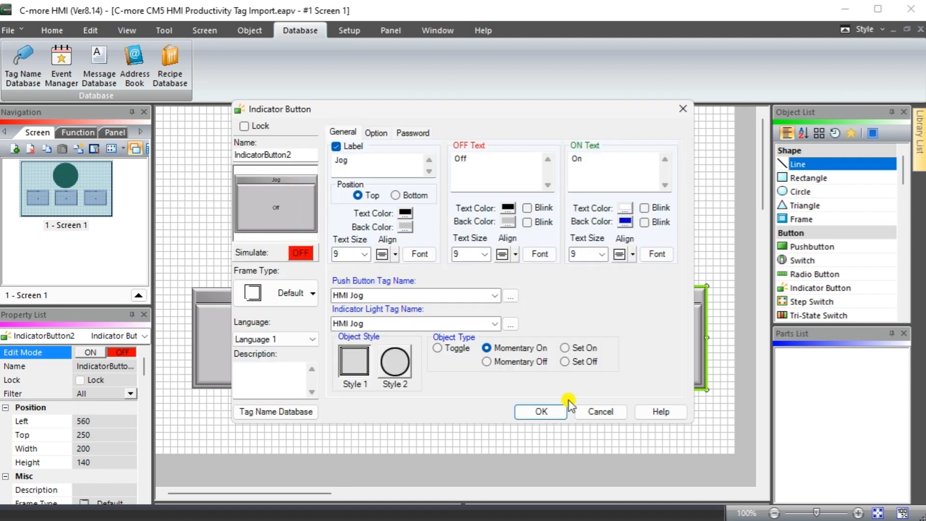
pyautogui.click(603, 411)
# Assign the DEV001 tag Out 1 (DO0.1.1.1) to the round indicator light above the buttons.
pyautogui.click(451, 217)
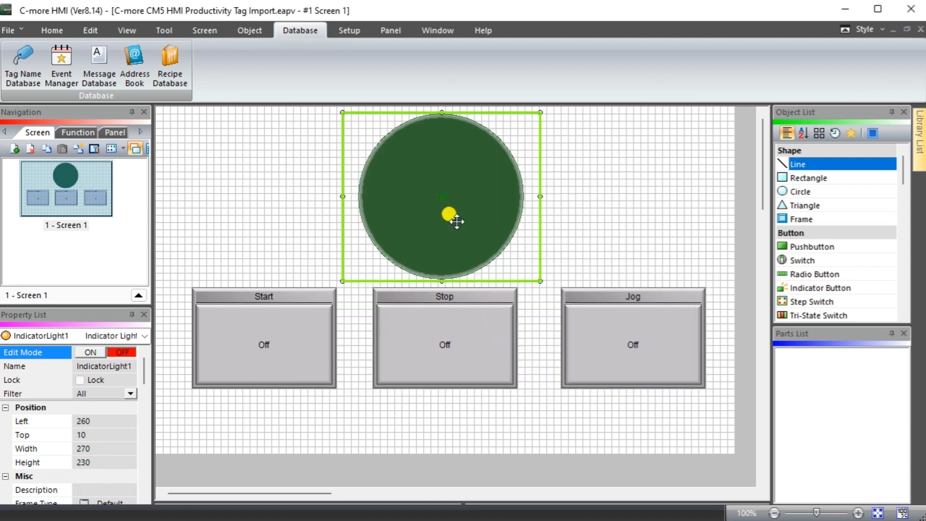
pyautogui.doubleClick(456, 222)
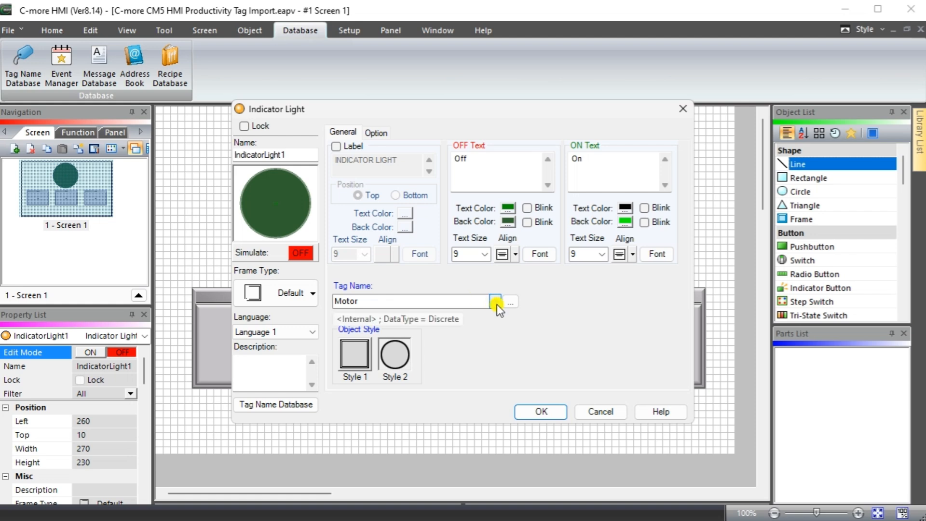
pyautogui.click(422, 302)
pyautogui.write('out 1')
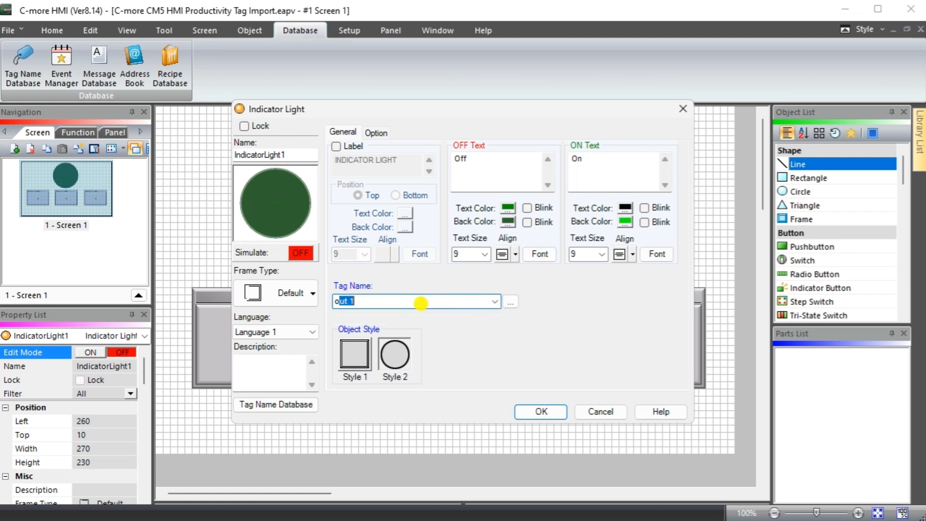
pyautogui.click(510, 302)
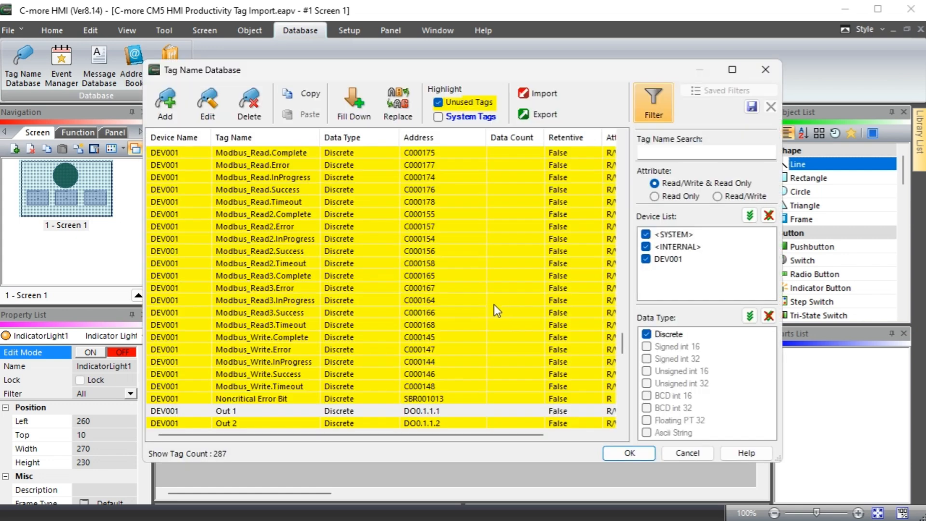
pyautogui.click(258, 409)
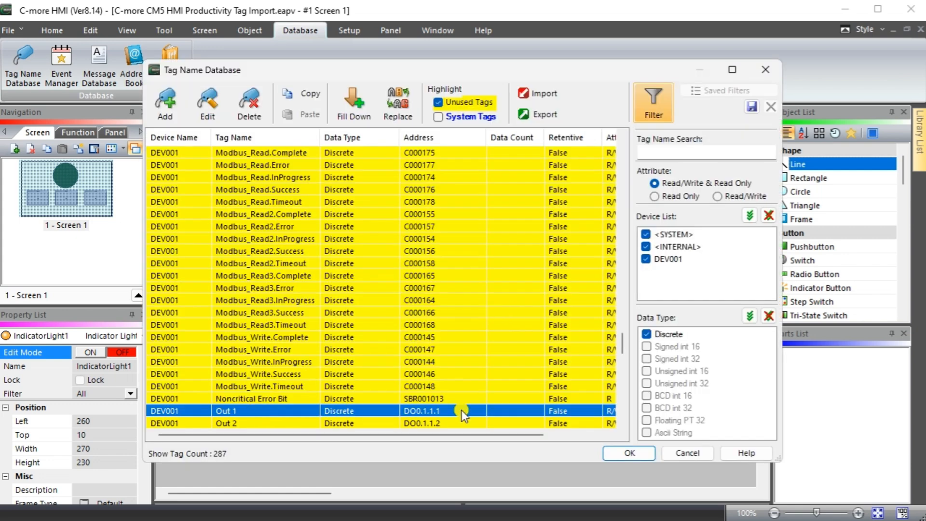
pyautogui.click(623, 452)
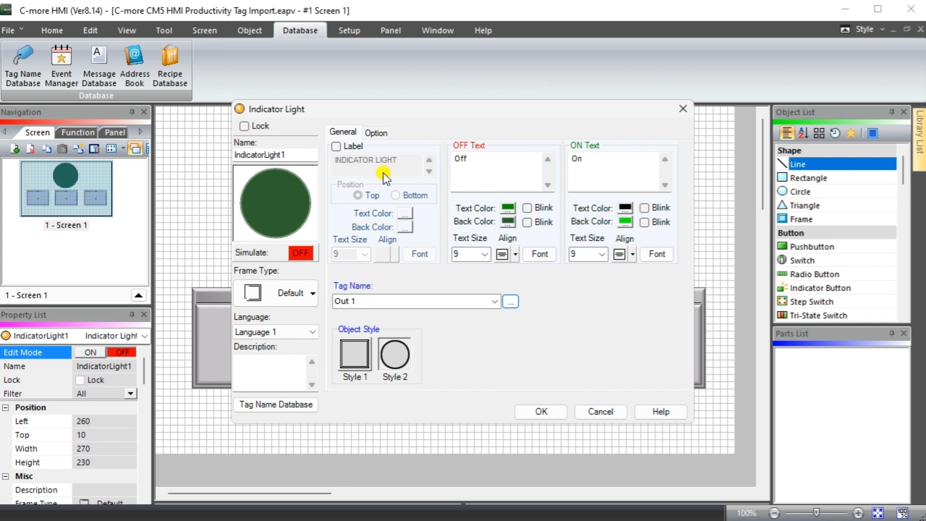
pyautogui.click(540, 411)
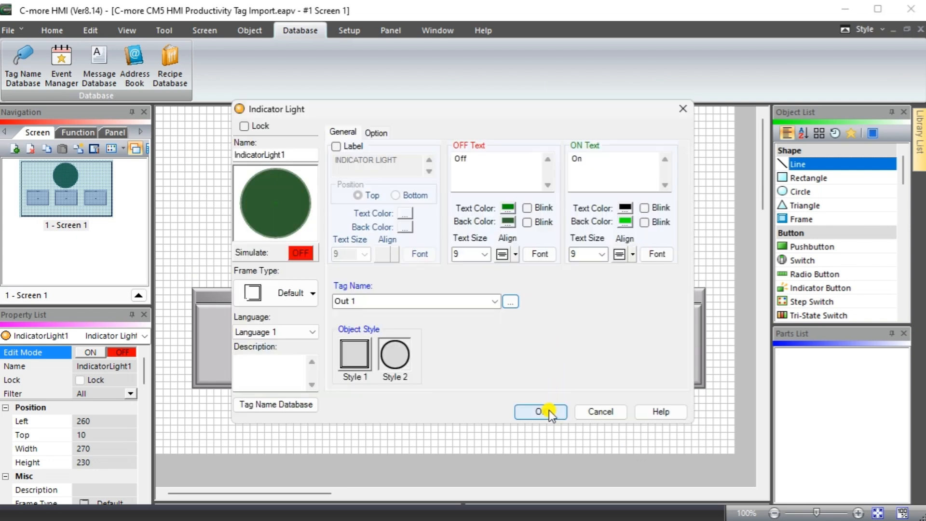
pyautogui.click(548, 410)
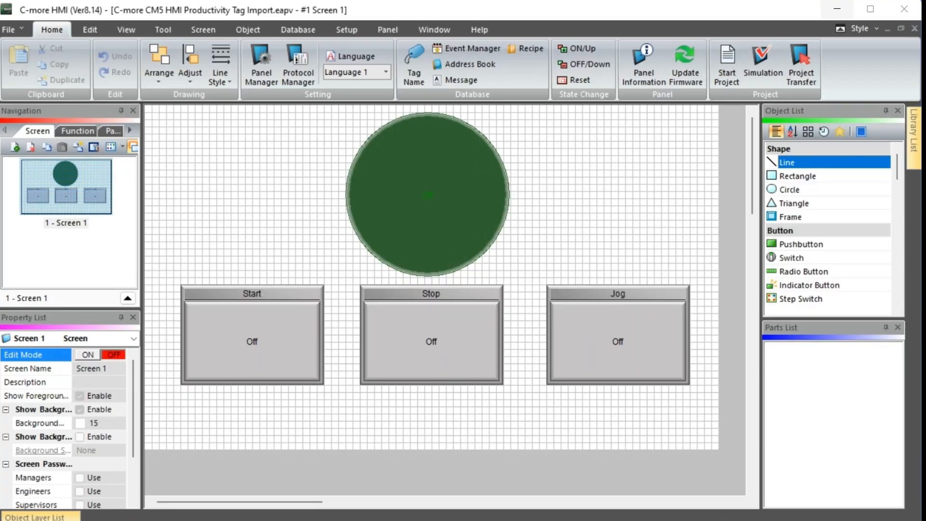
# Start a project transfer and select the CM5-T7W panel at 192.168.1.24 as the Ethernet target.
pyautogui.click(795, 62)
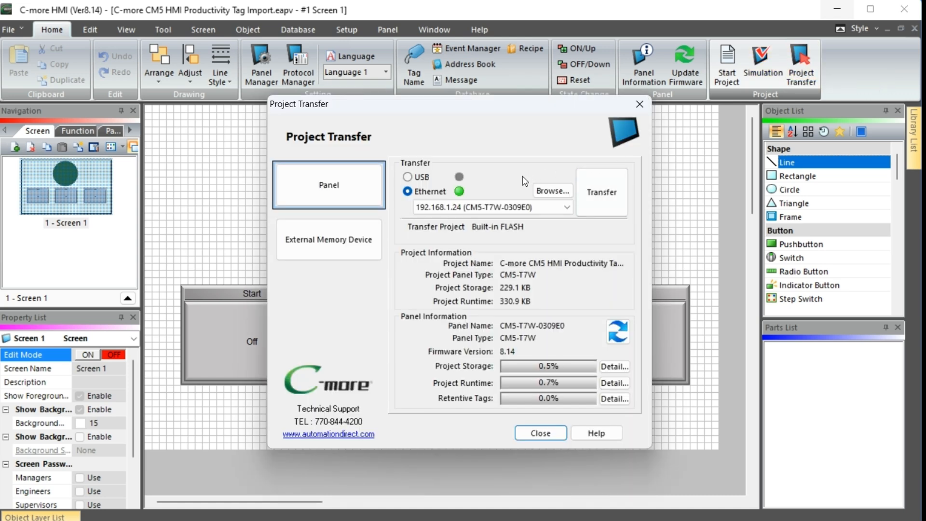
pyautogui.click(549, 191)
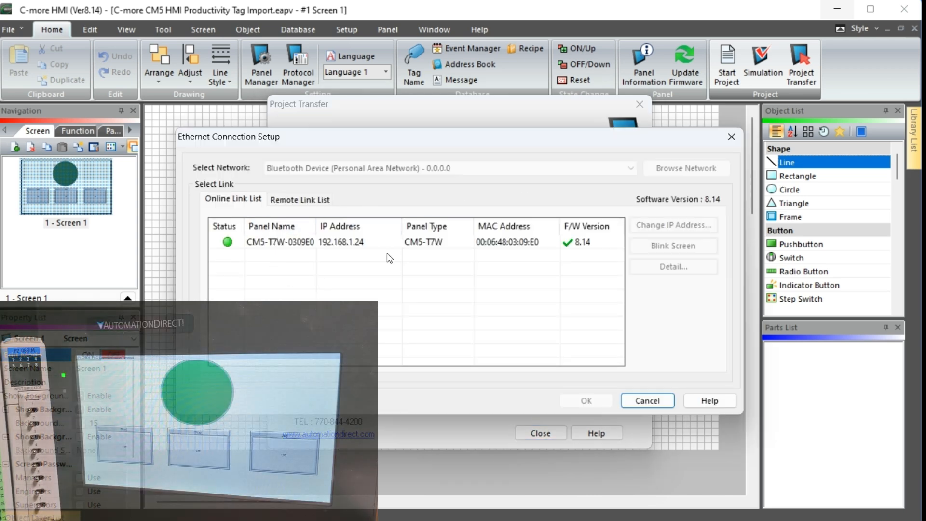
pyautogui.click(387, 246)
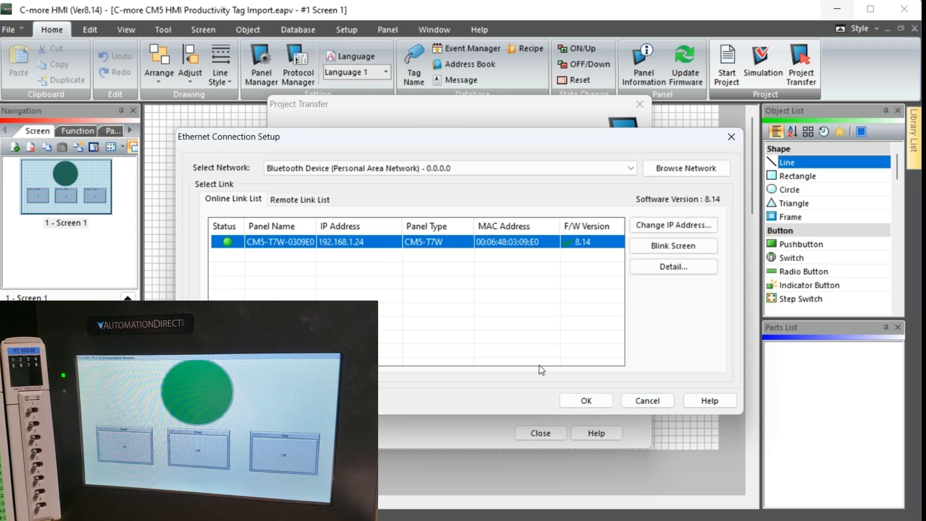
pyautogui.click(586, 400)
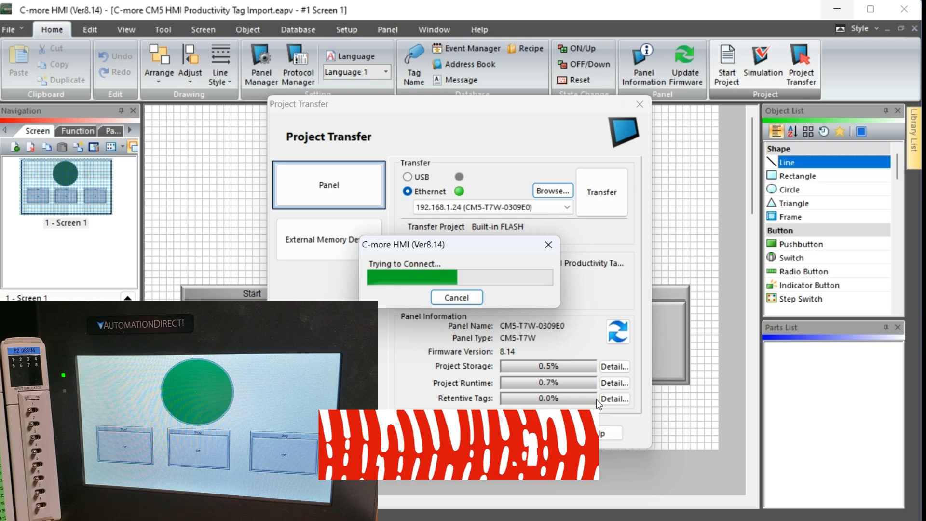
# Transfer the project to the panel's built-in flash, accept the IP address security warning, and close the transfer window.
pyautogui.click(601, 192)
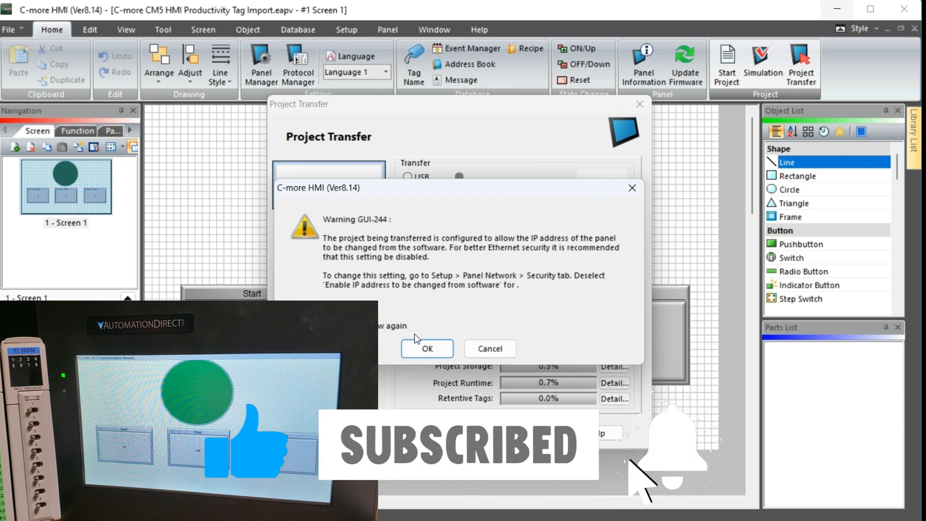
pyautogui.click(418, 348)
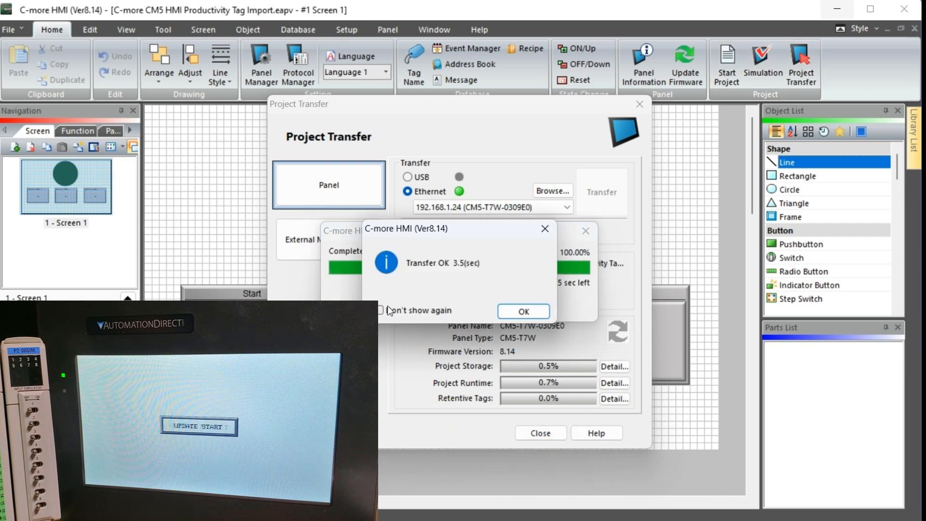
pyautogui.click(511, 315)
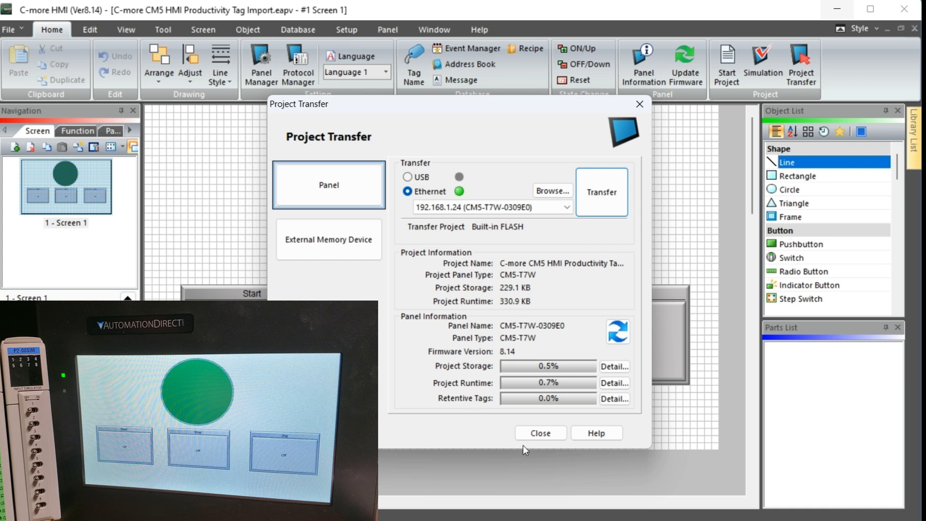
pyautogui.click(538, 433)
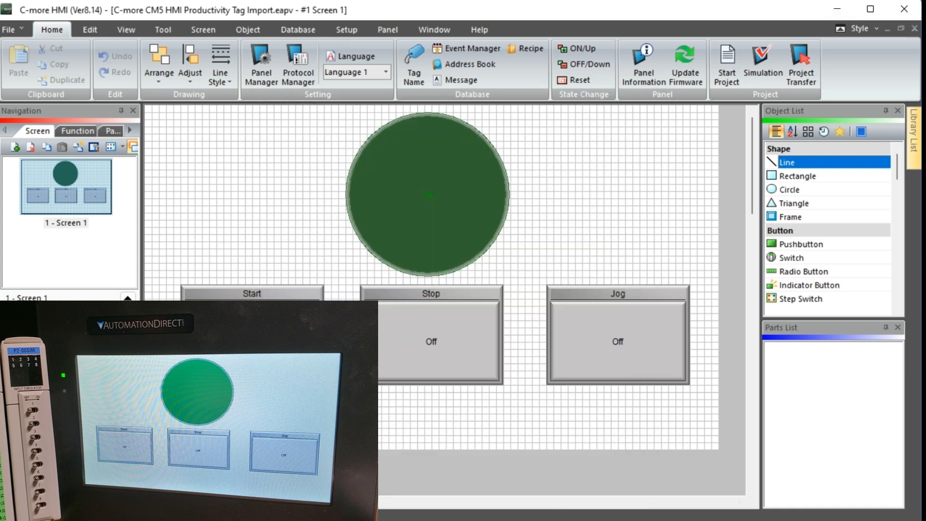